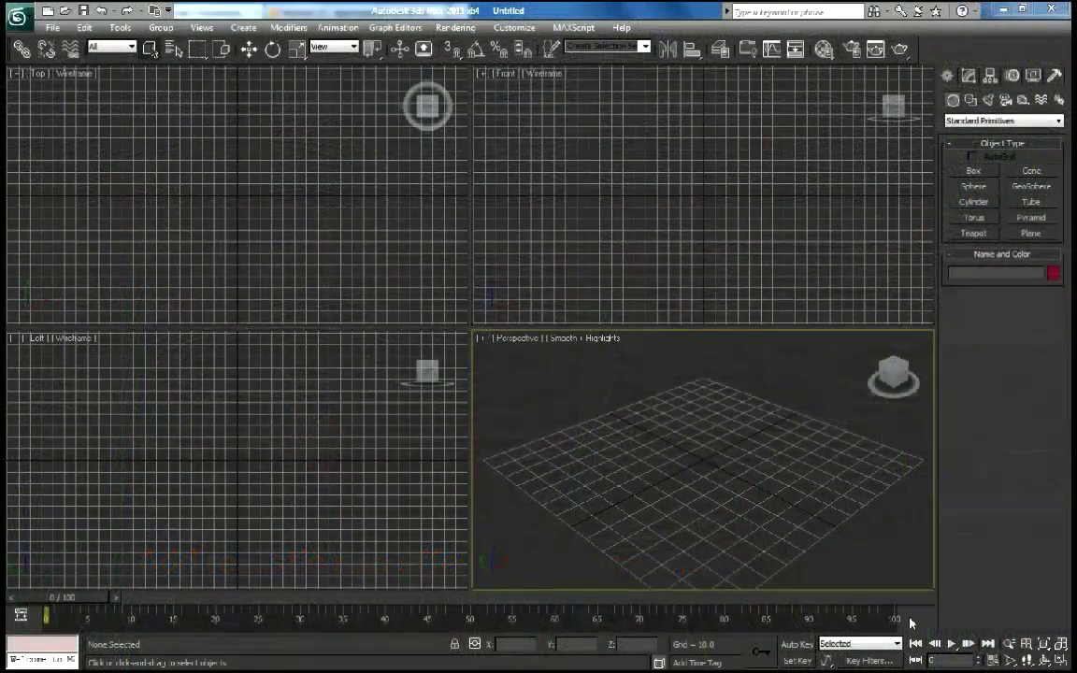
Set the animation frame rate to PAL with an end time of 20.
click(992, 661)
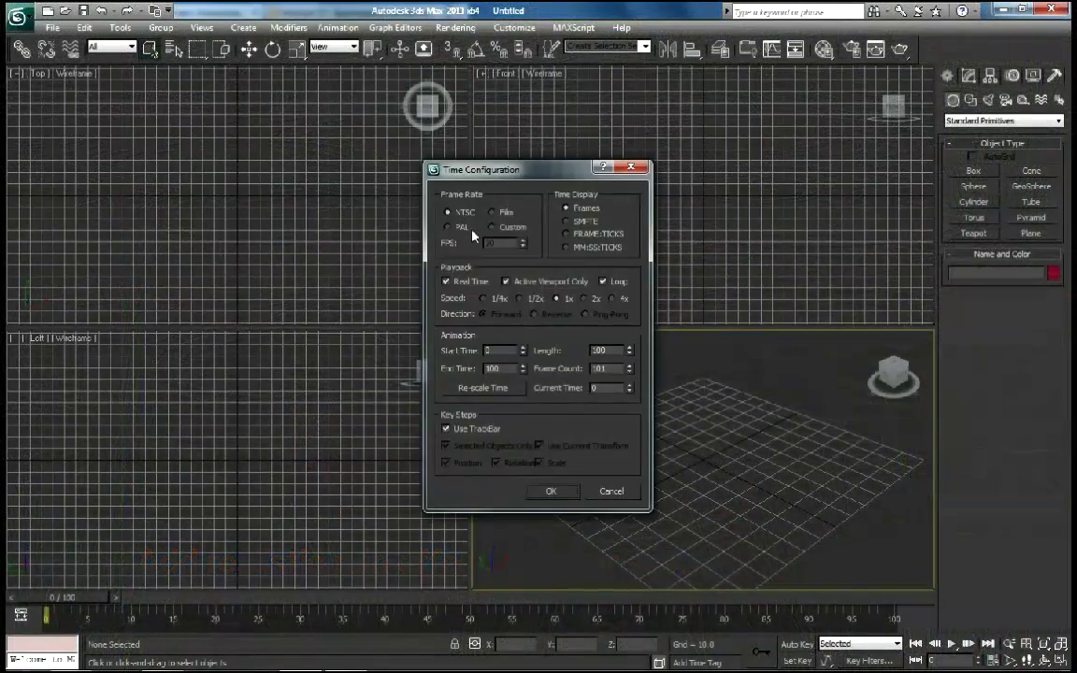
click(448, 227)
double_click(517, 368)
text(20)
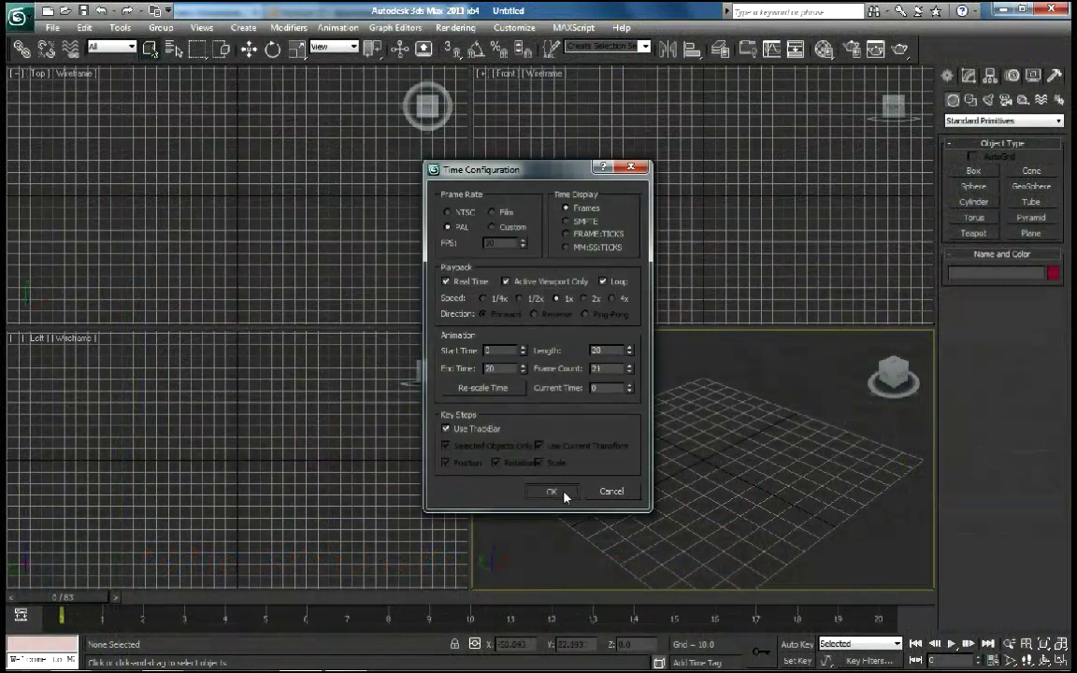
click(555, 491)
Set the render output size to 800 × 300 in Render Setup.
click(455, 27)
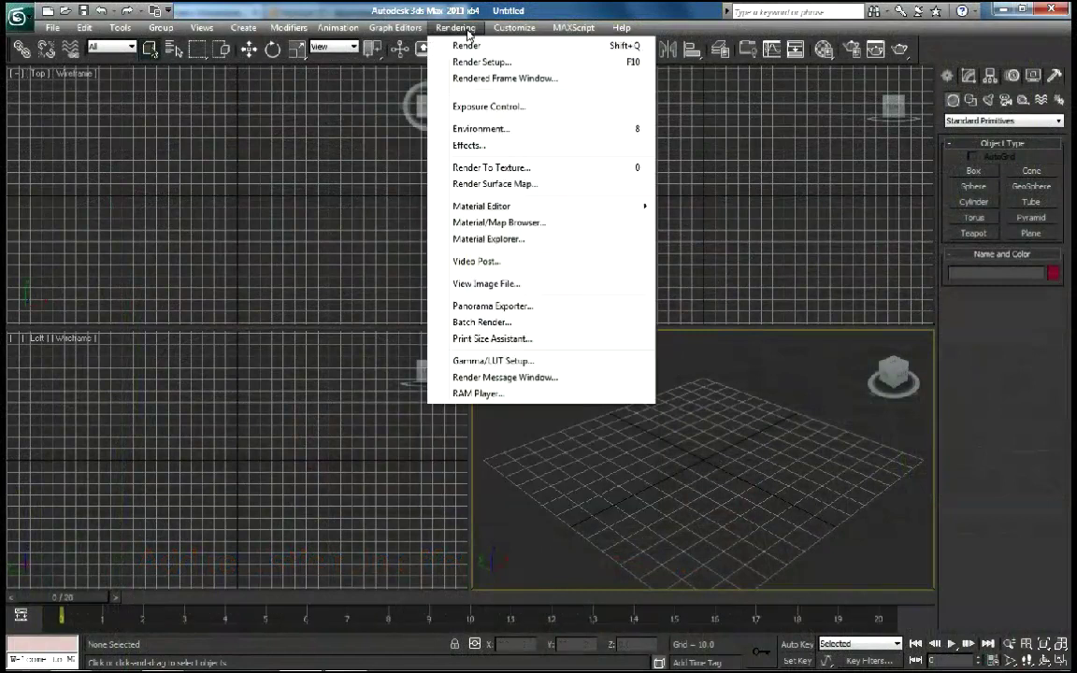
click(479, 62)
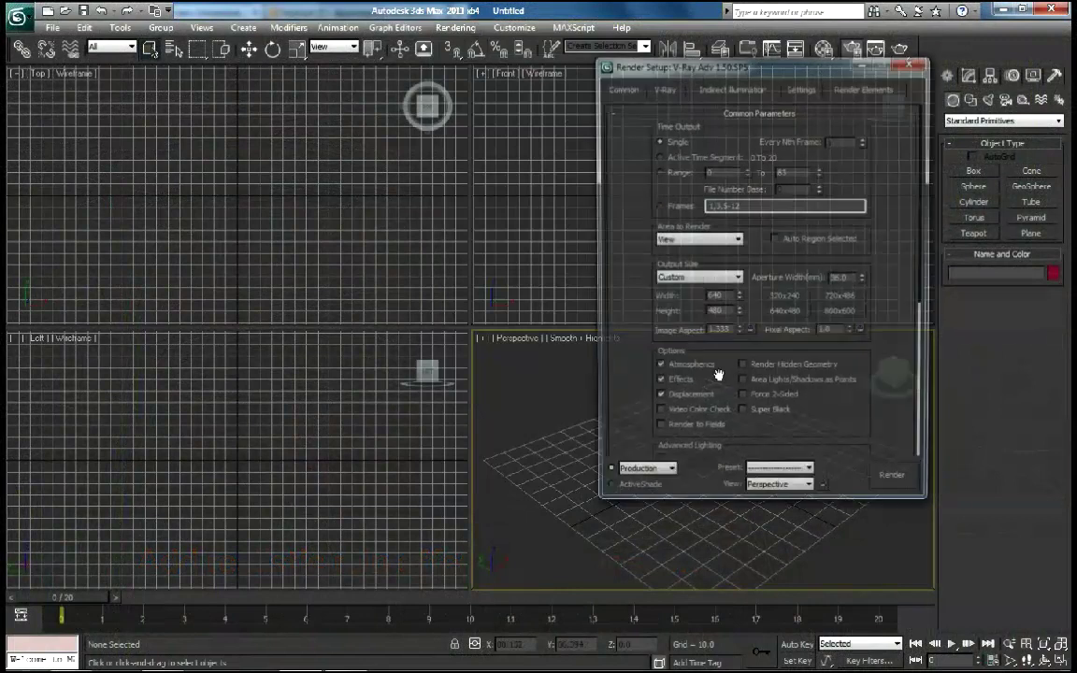
double_click(726, 296)
text(300)
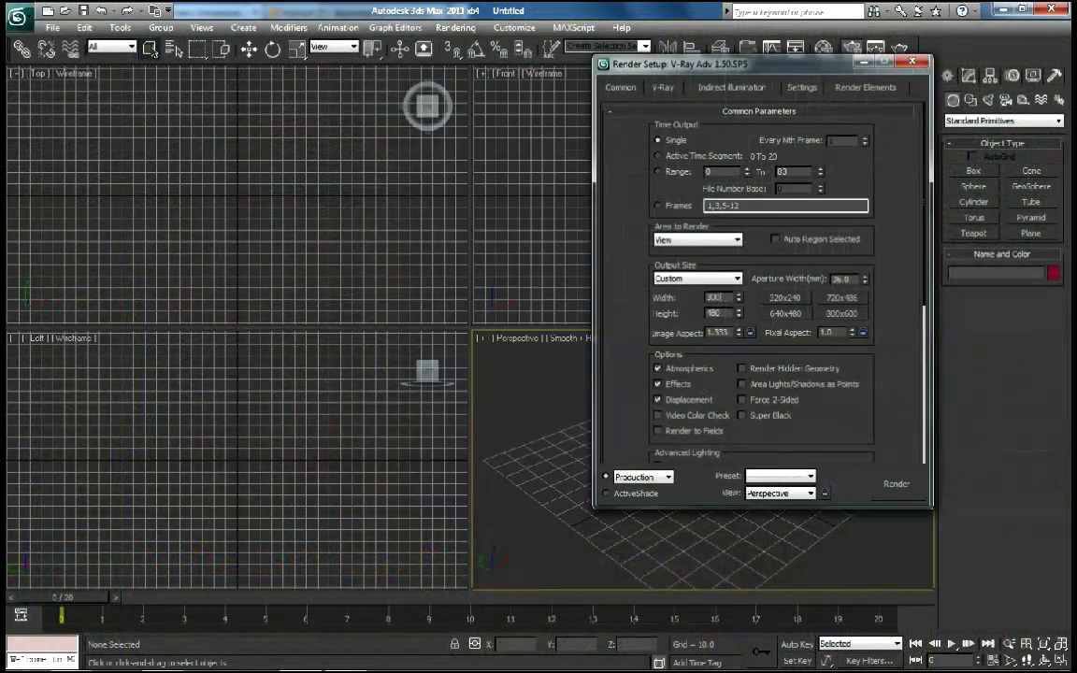
text(300)
click(912, 62)
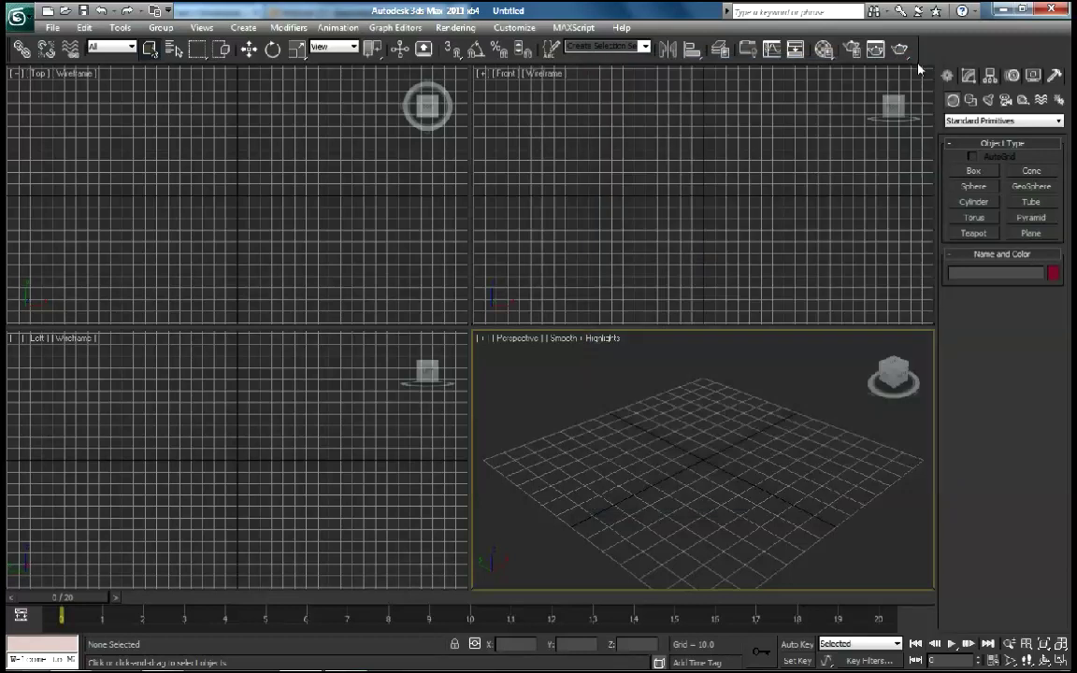
Create a torus in the Top view.
click(970, 218)
mouse_move(237, 192)
mouse_down()
mouse_move(323, 236)
mouse_move(333, 219)
mouse_up()
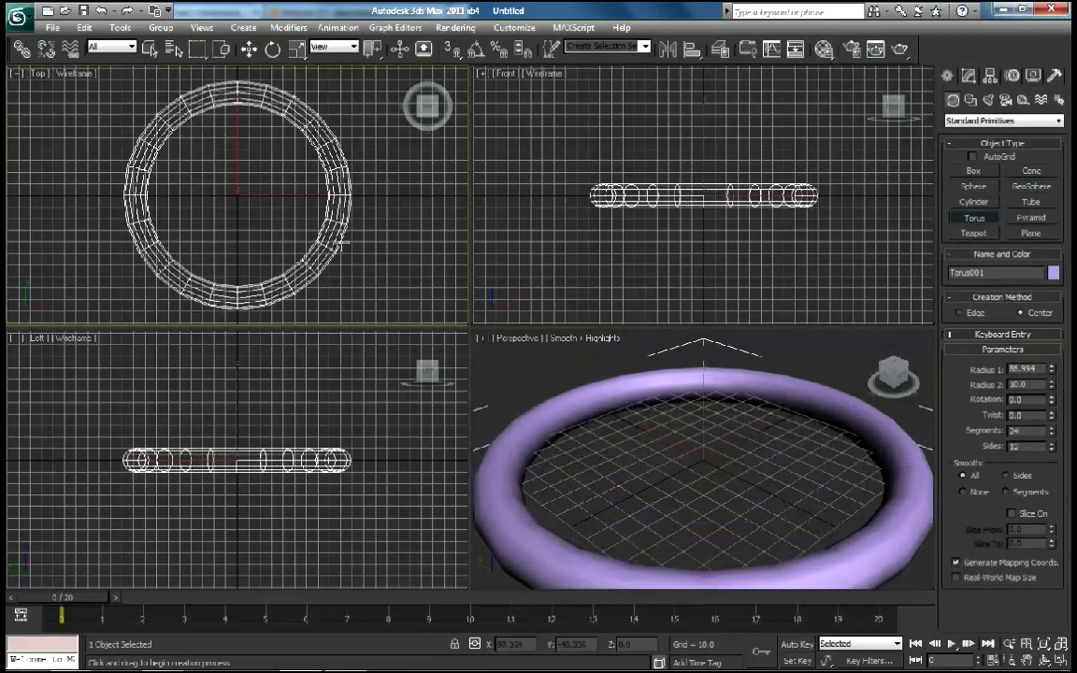
click(332, 219)
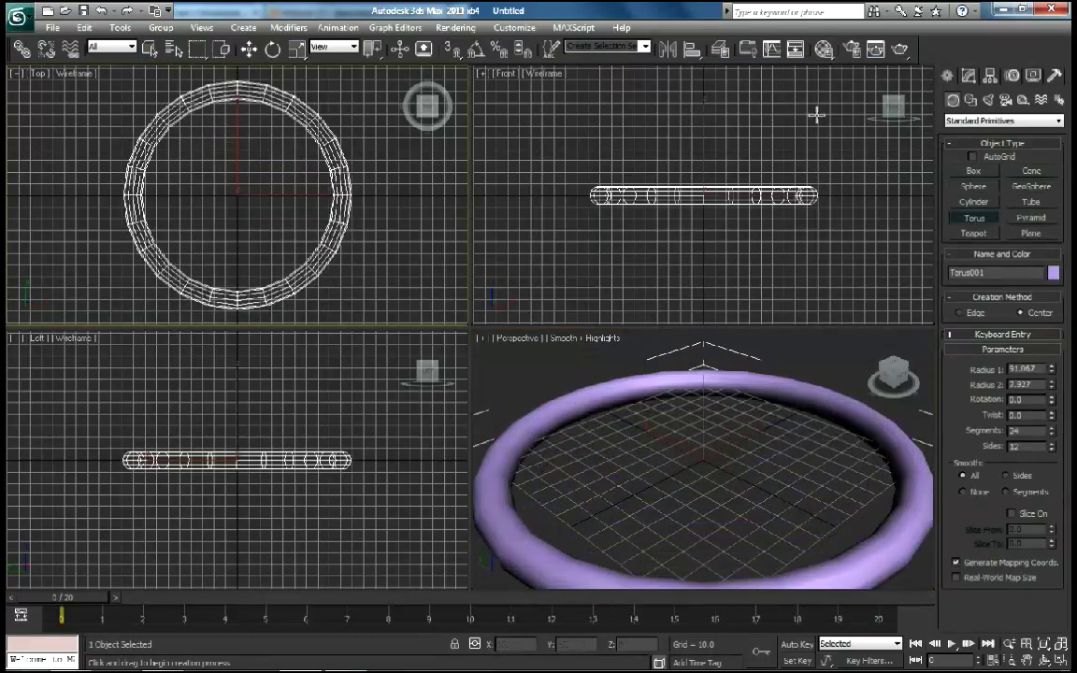
Give the torus Radius 1 35, Radius 2 3.5 and 48 segments, then maximize the Top view.
click(969, 76)
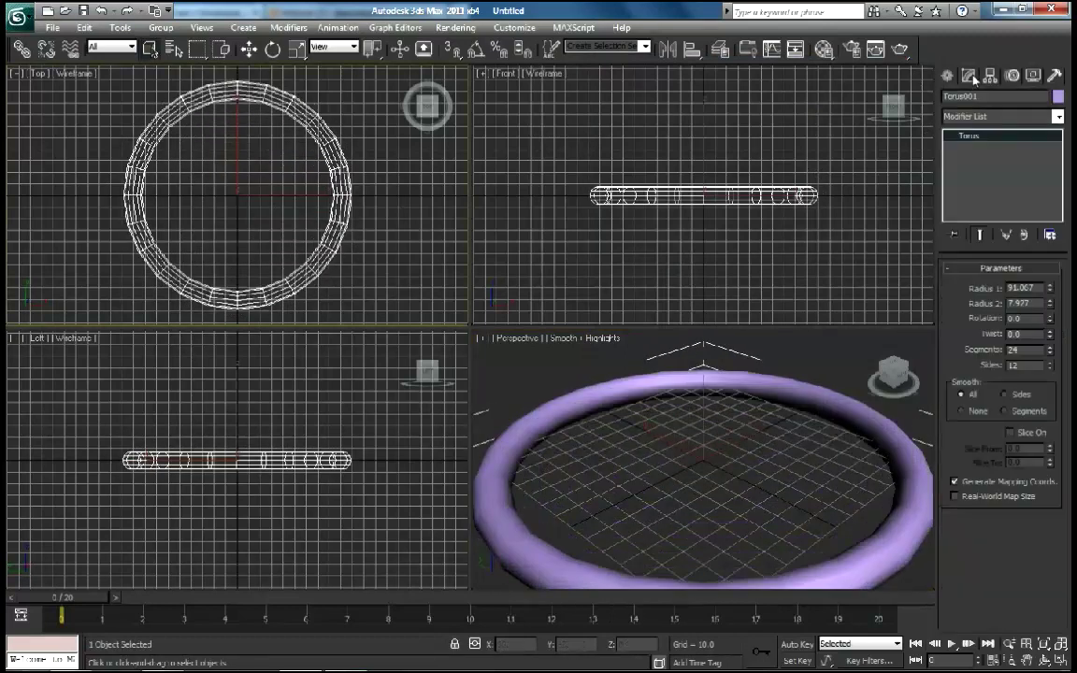
double_click(1032, 287)
text(35)
key(Tab)
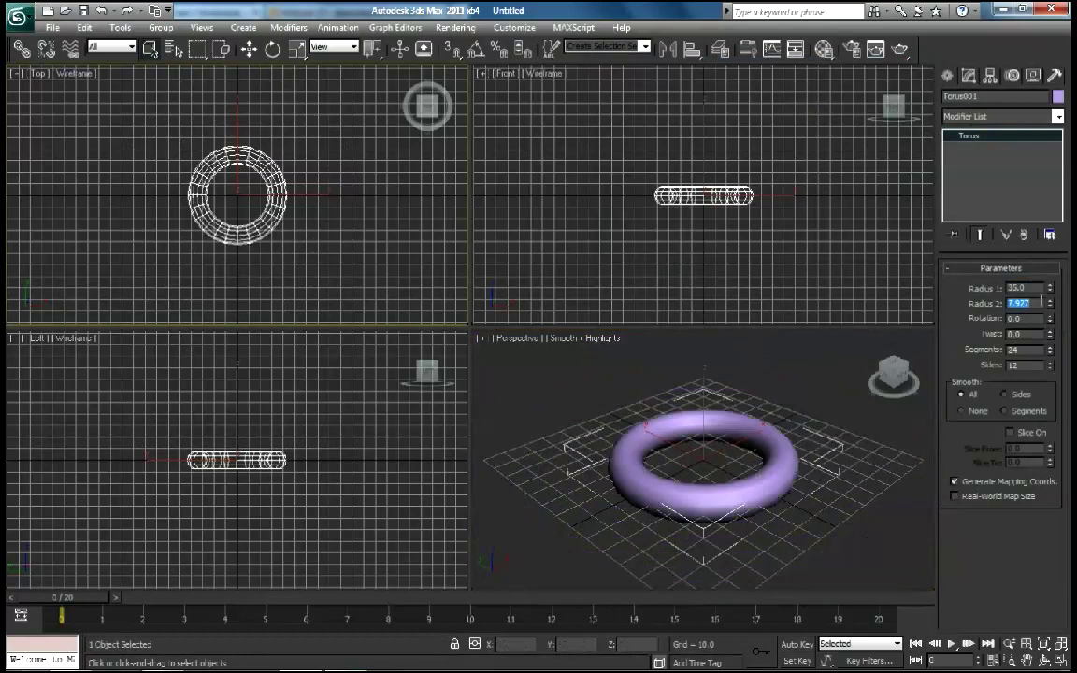
text(5)
key(Tab)
double_click(1022, 352)
text(40)
key(Return)
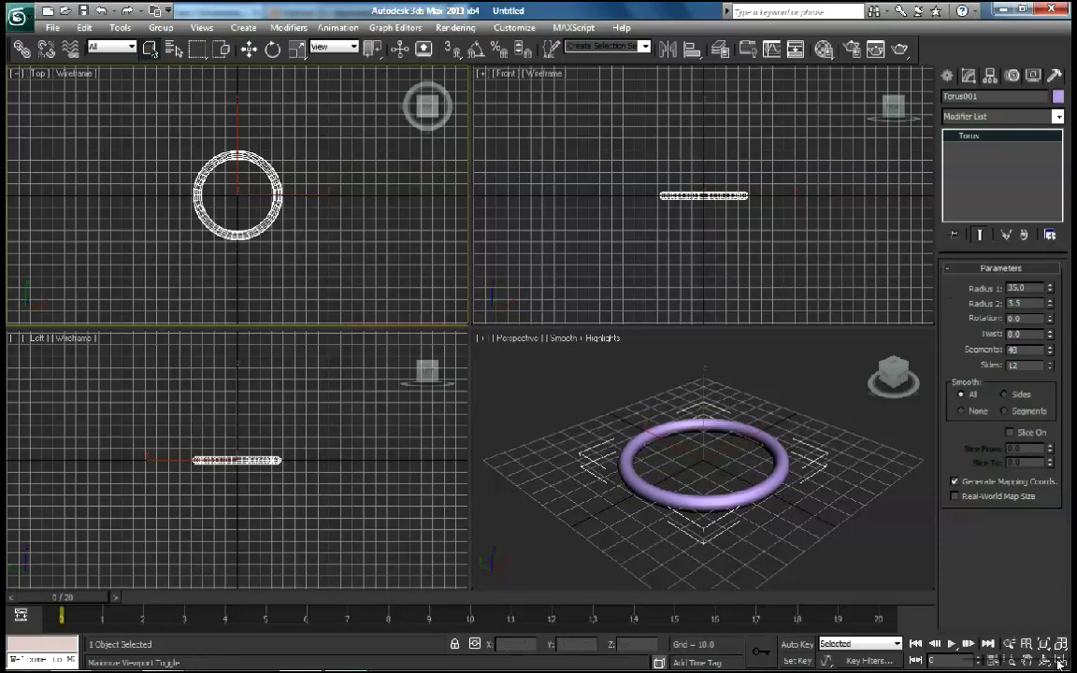
key(alt+w)
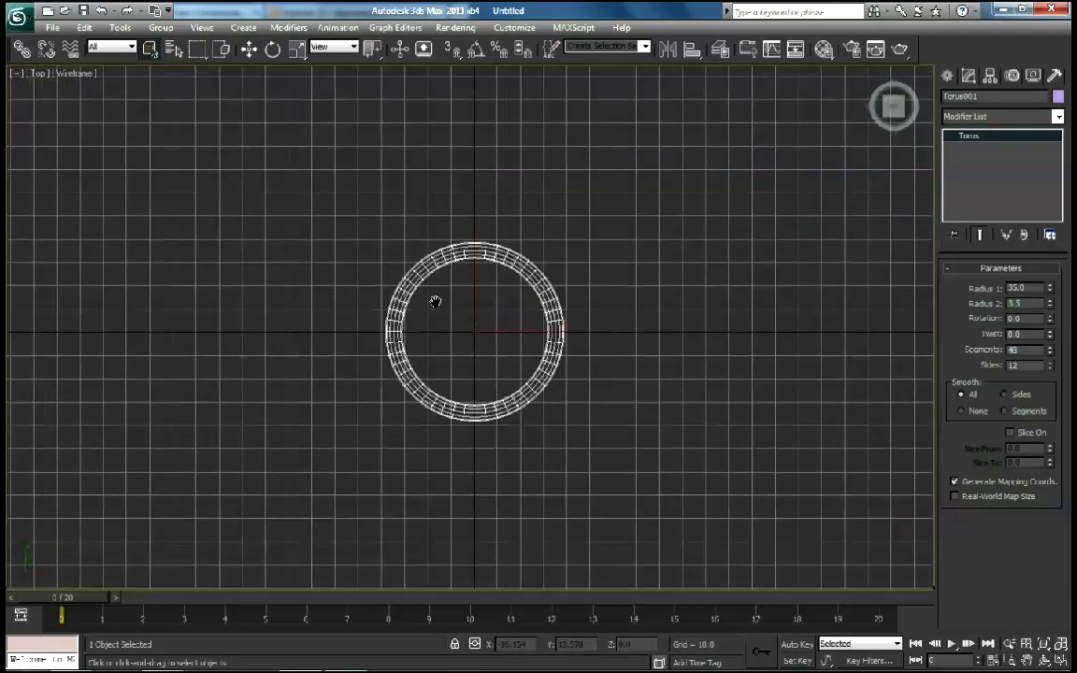
Scale the torus along Z to about 300% to form a tall band.
click(1062, 660)
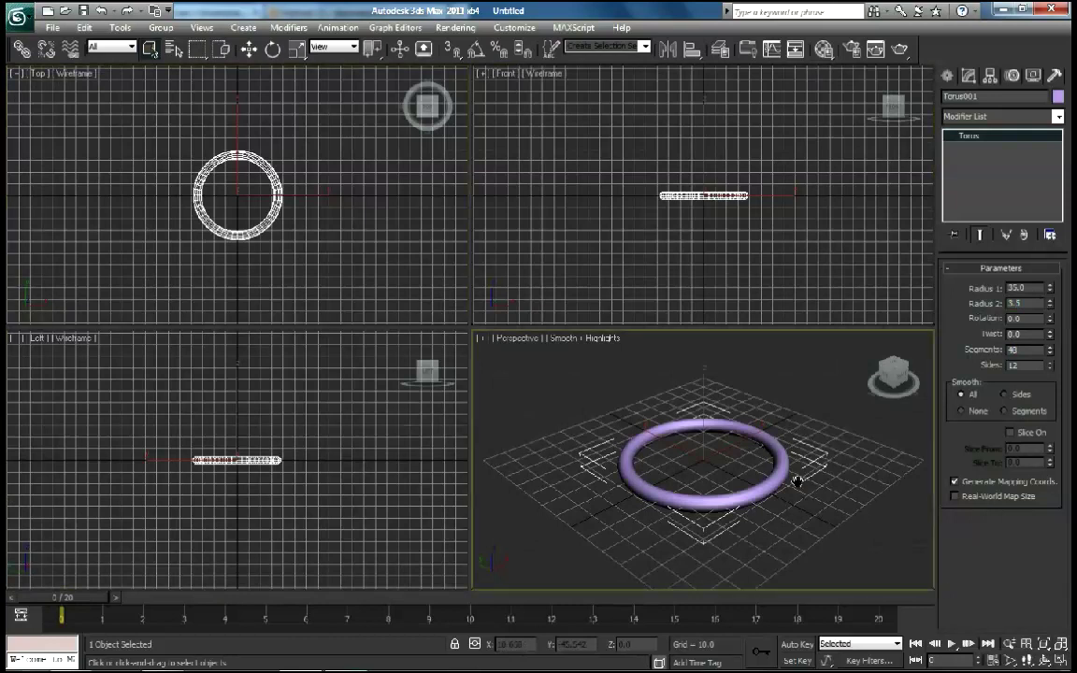
alt+middle_drag(796, 478, 776, 459)
click(297, 49)
drag(696, 361, 710, 269)
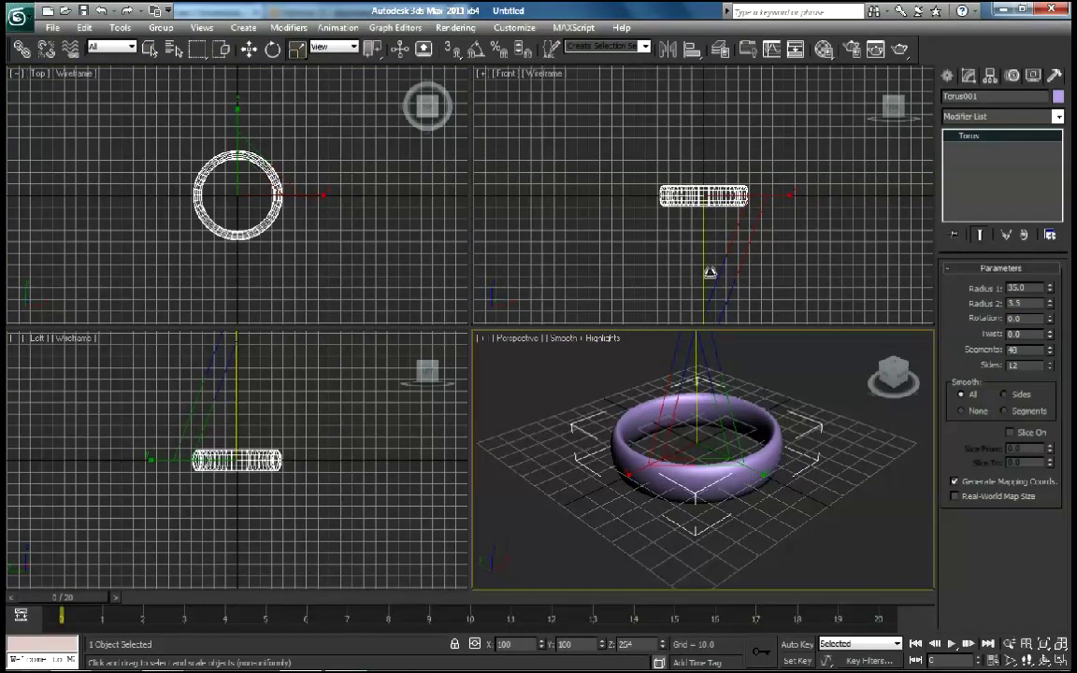
drag(710, 268, 716, 256)
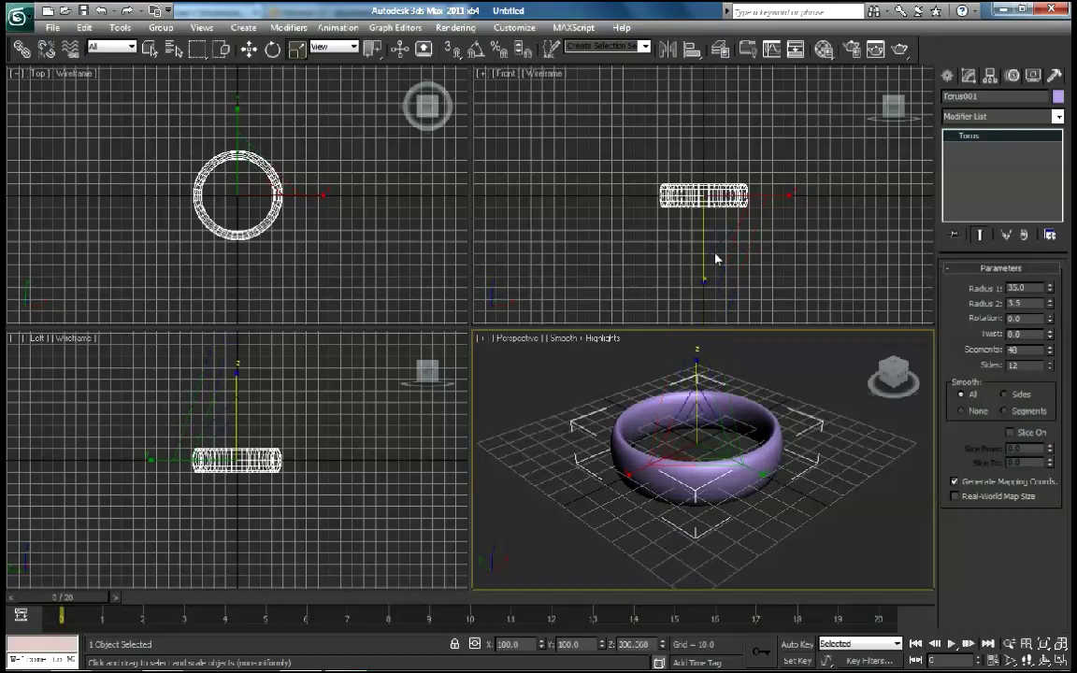
Rename the torus RIPPLE_01 and maximize the Top view.
right_click(385, 271)
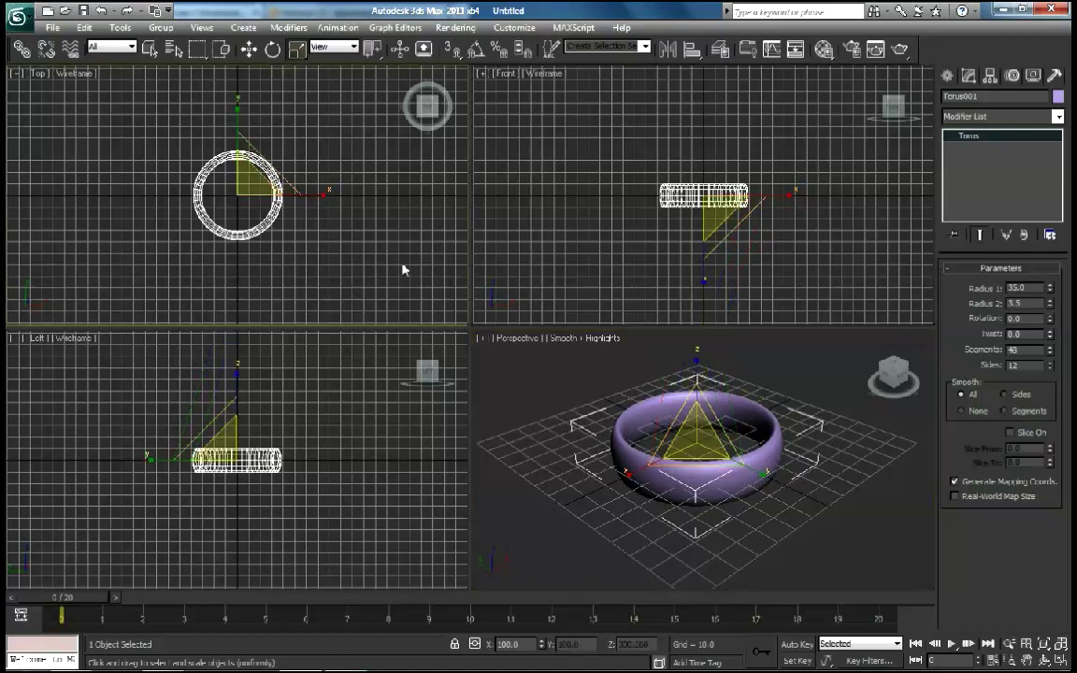
click(1009, 94)
text(Ring)
text(PLE_)
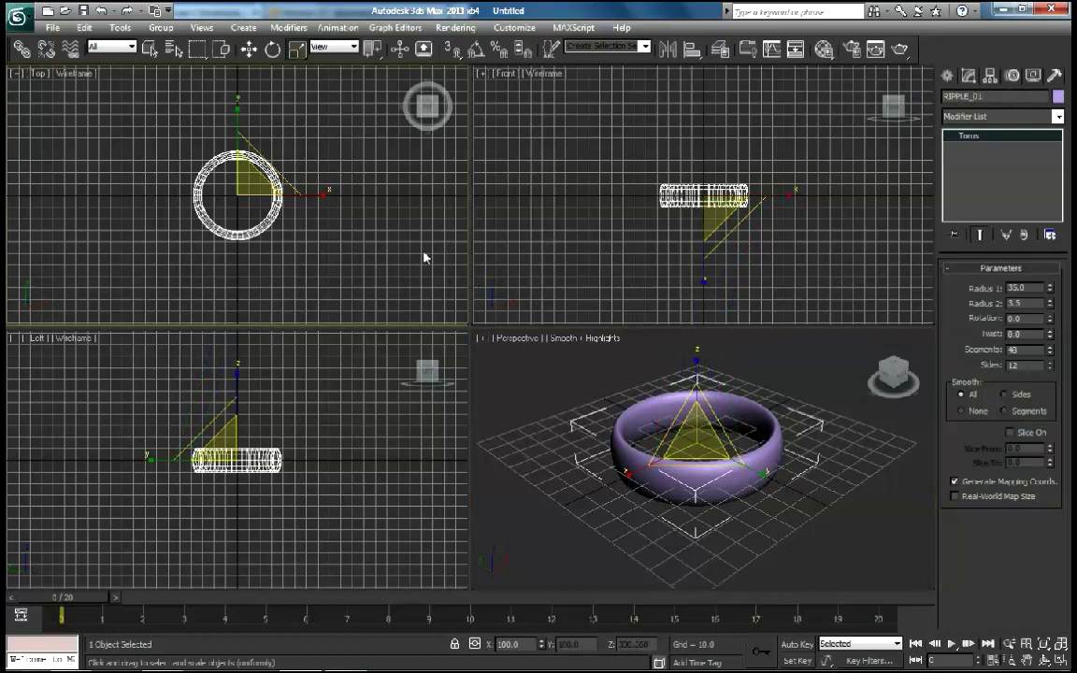
click(1061, 664)
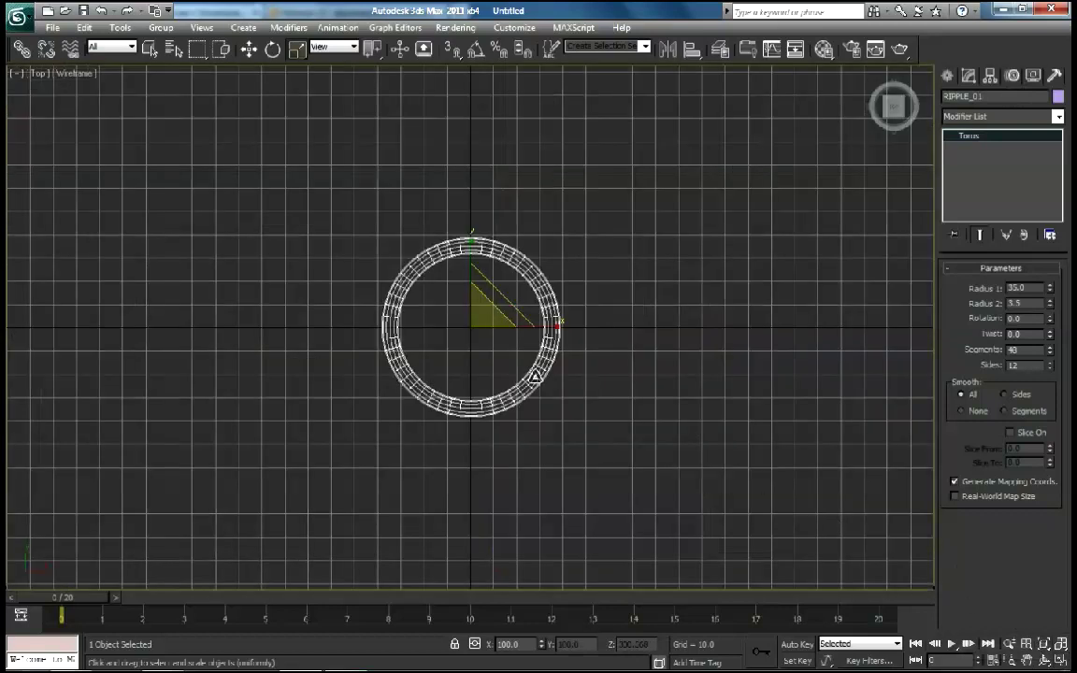
With Auto Key on, key the torus radii at frame 20 at full ring size.
click(795, 644)
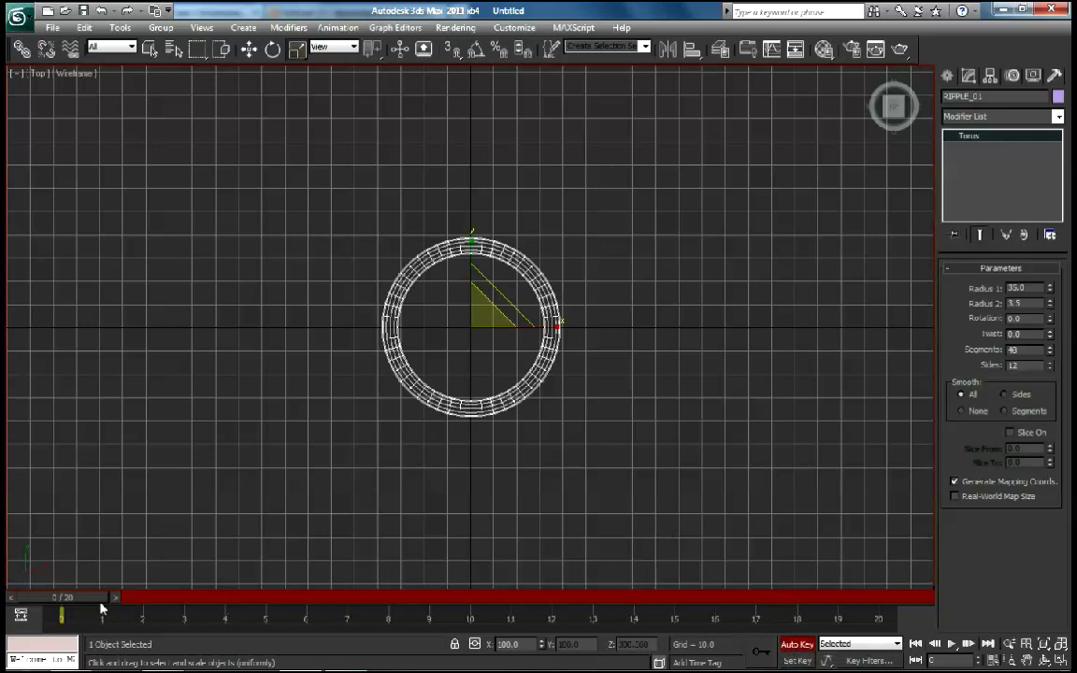
drag(94, 604, 894, 574)
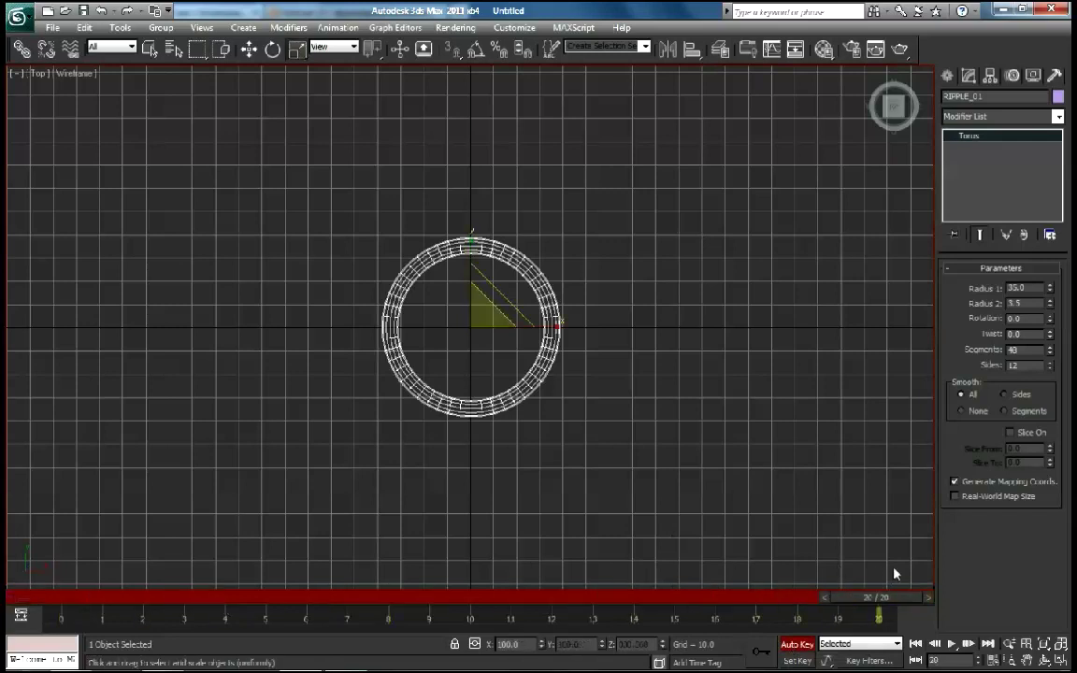
drag(1049, 290, 1051, 293)
text(3)
key(Return)
click(1036, 302)
text(5)
drag(1049, 307, 1049, 310)
text(5.1)
At frame 0, scale the torus down to near zero and set Radius 2 to 5.
drag(879, 598, 61, 594)
key(r)
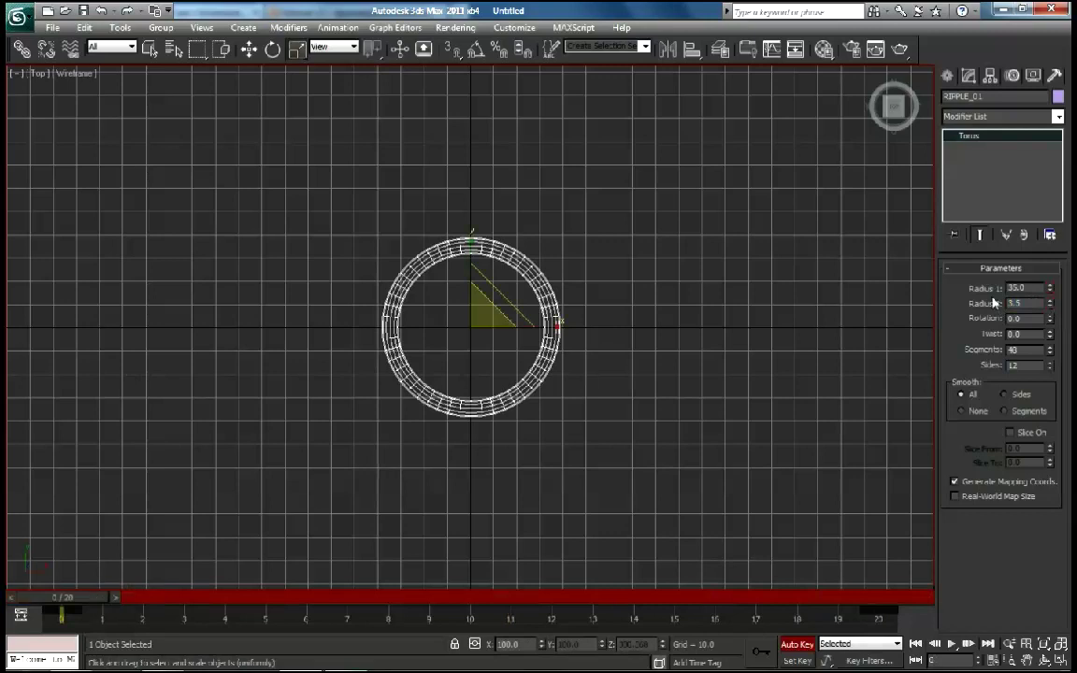
click(879, 598)
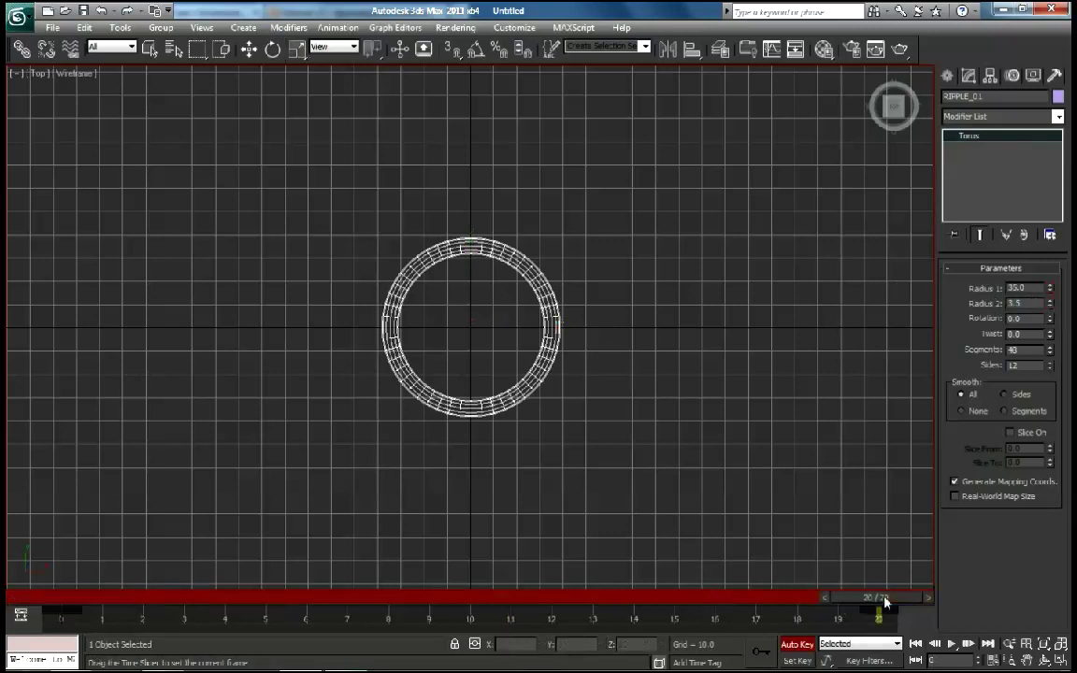
drag(883, 598, 61, 597)
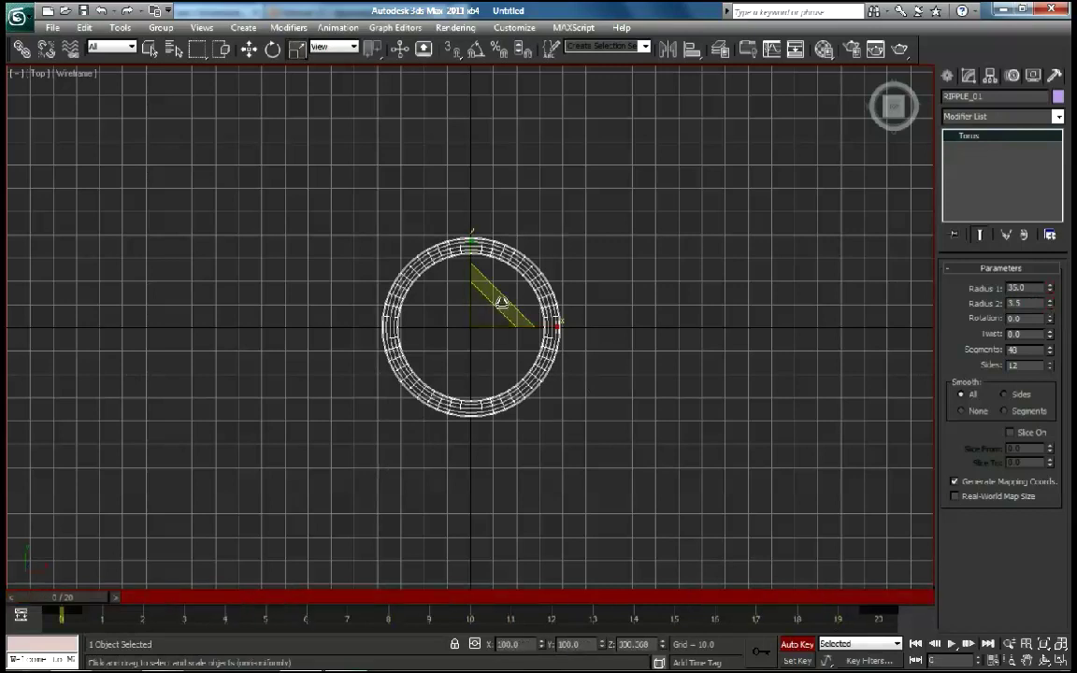
mouse_move(502, 302)
mouse_down()
mouse_move(385, 445)
mouse_move(340, 521)
mouse_move(218, 630)
mouse_move(29, 120)
mouse_move(64, 137)
mouse_up()
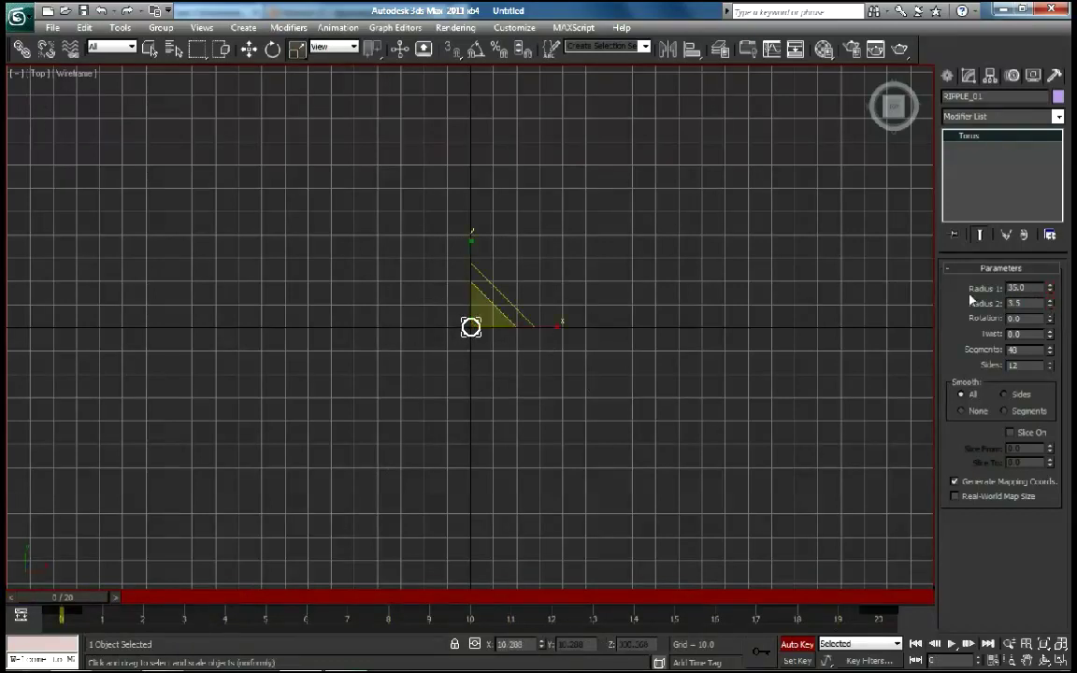
mouse_move(531, 307)
mouse_down()
mouse_move(472, 308)
mouse_move(477, 332)
mouse_up()
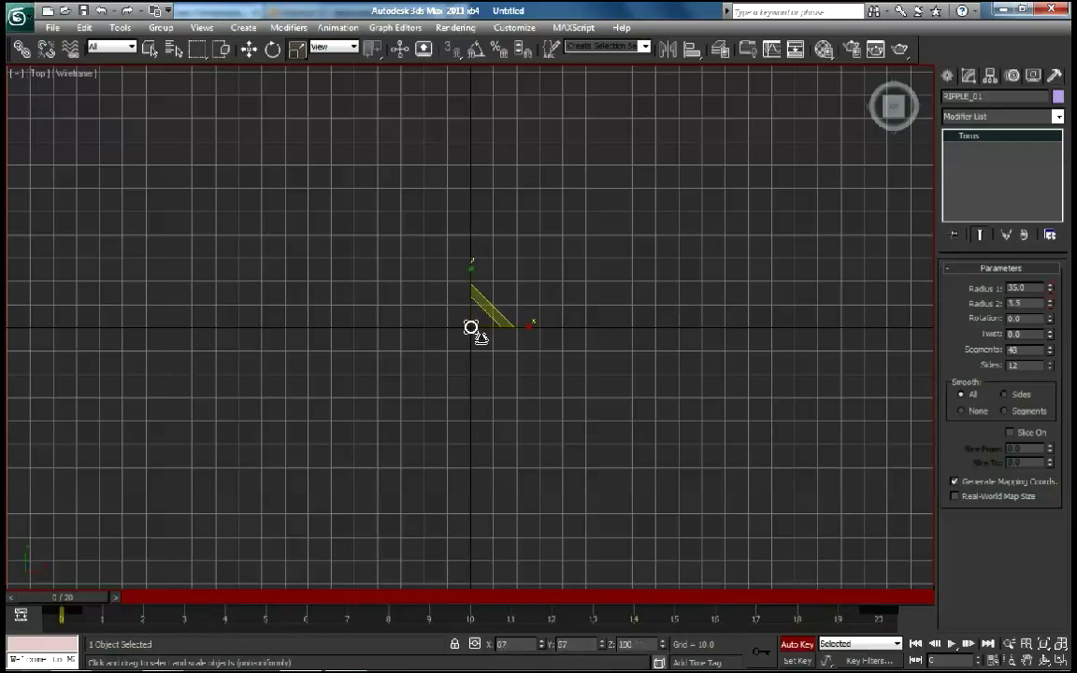
double_click(1029, 305)
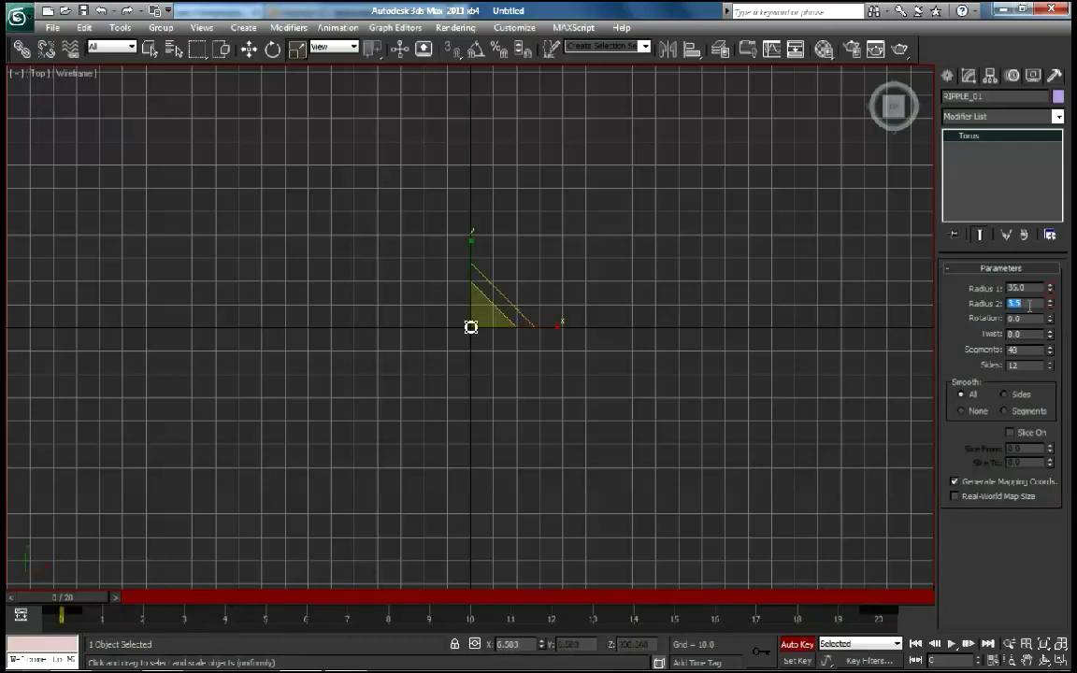
text(4)
key(Return)
text(5)
key(Return)
key(Return)
Preview the ring growing from frame 0 to 20 and turn Auto Key off.
mouse_move(72, 598)
mouse_down()
mouse_move(635, 570)
mouse_move(893, 573)
mouse_up()
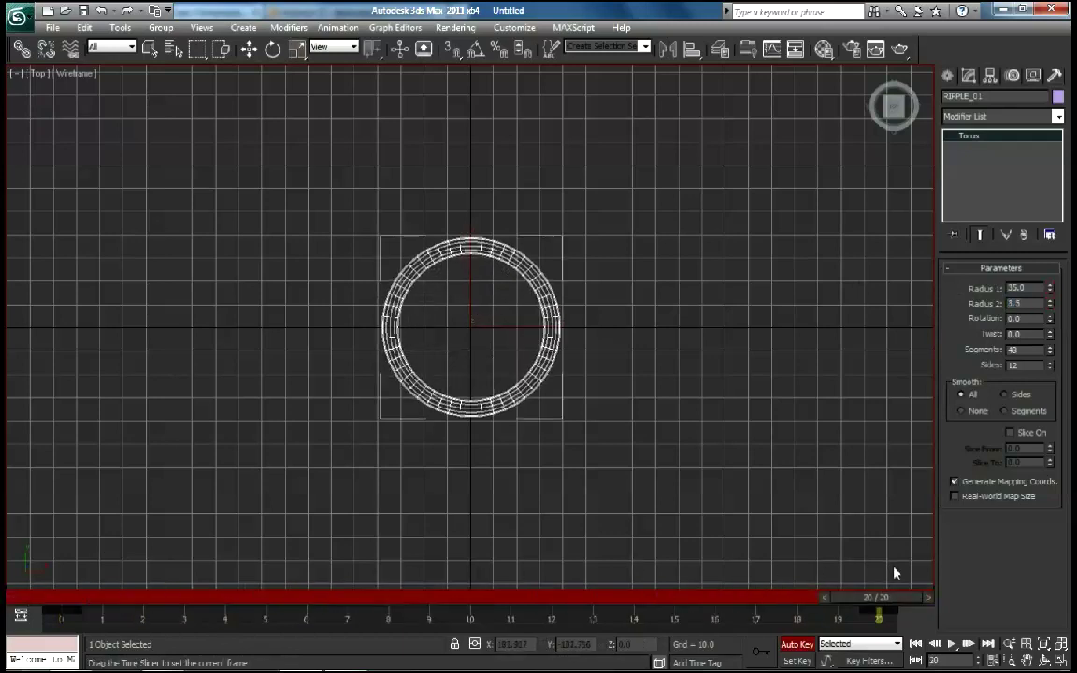
key(r)
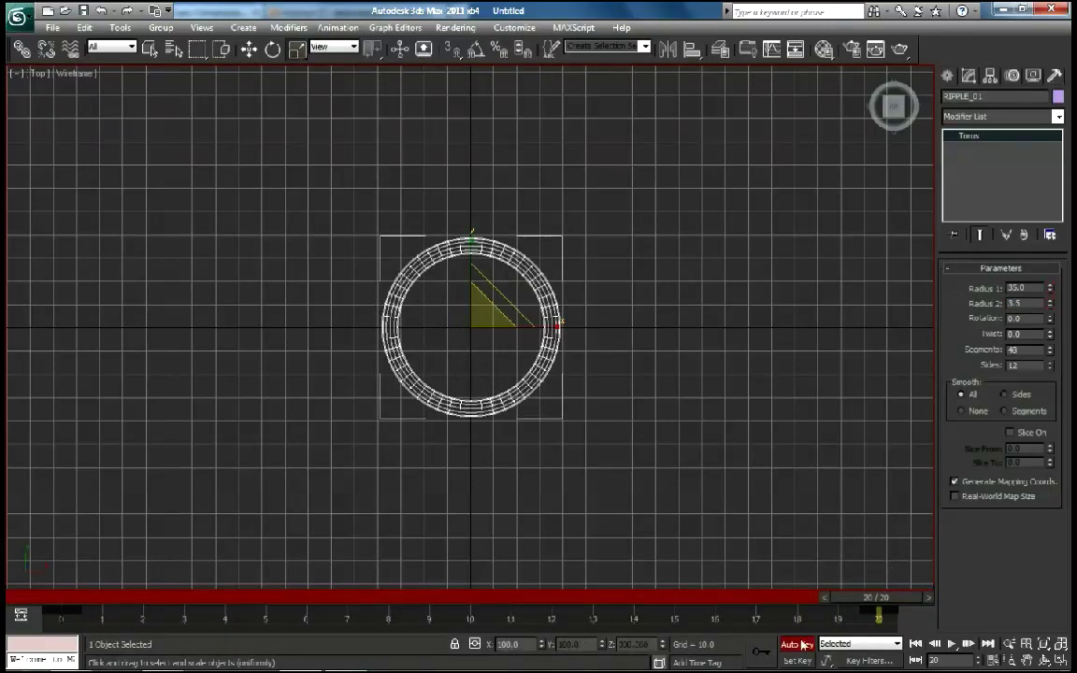
click(803, 645)
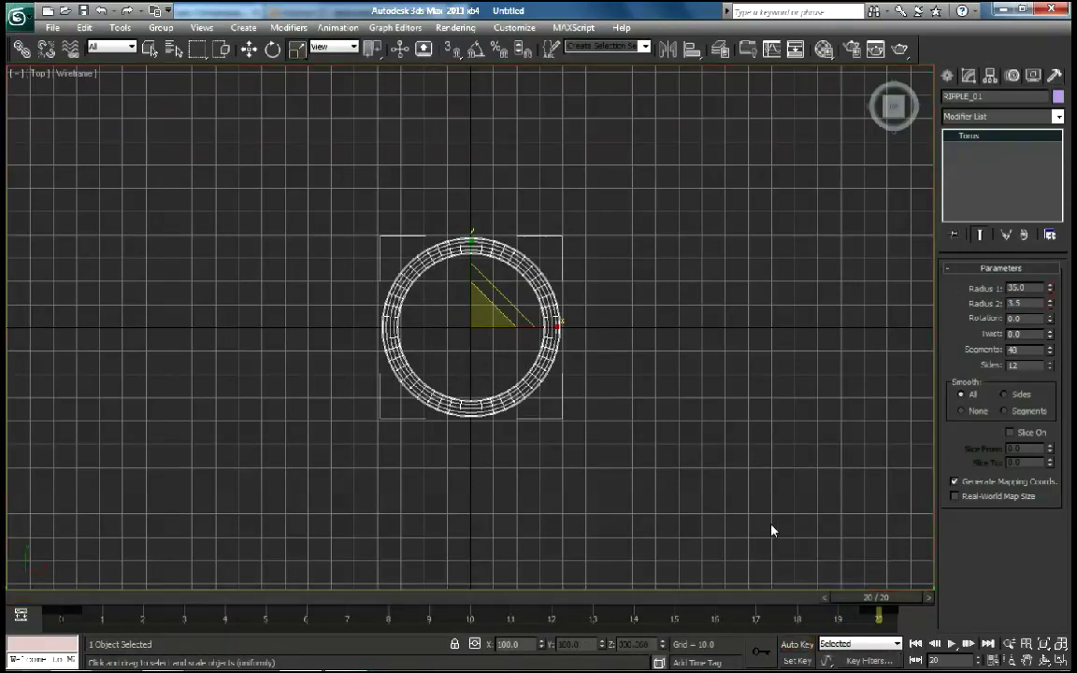
Clone the ripple torus as an independent copy named RIPPLE_002.
key(alt+z)
drag(471, 329, 469, 270)
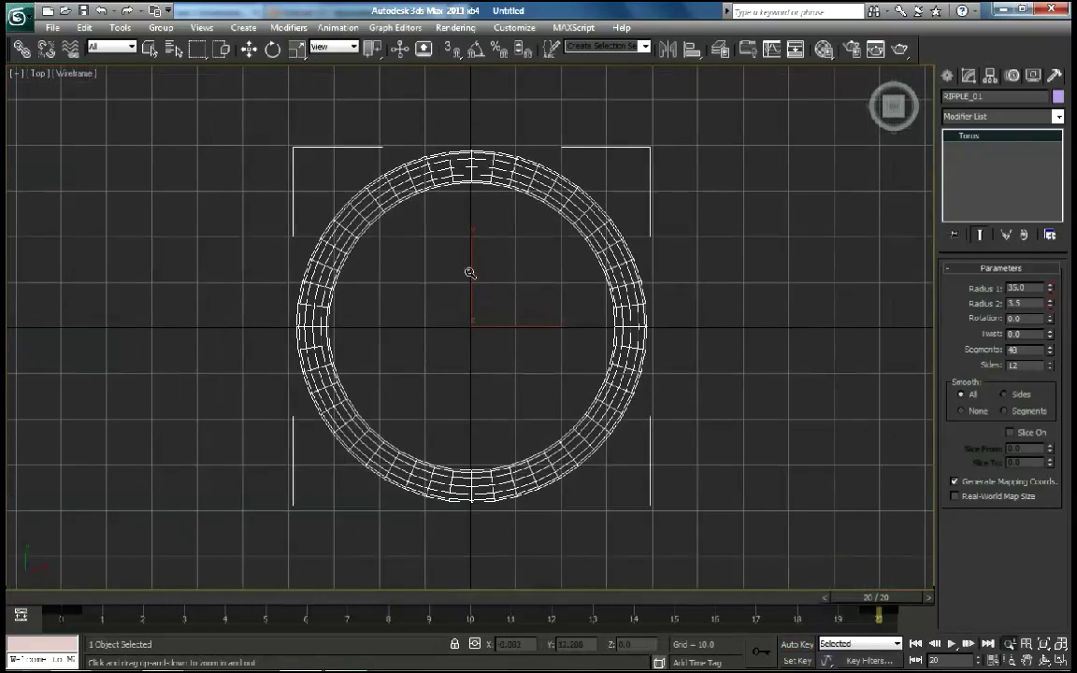
right_click(470, 270)
drag(66, 603, 878, 598)
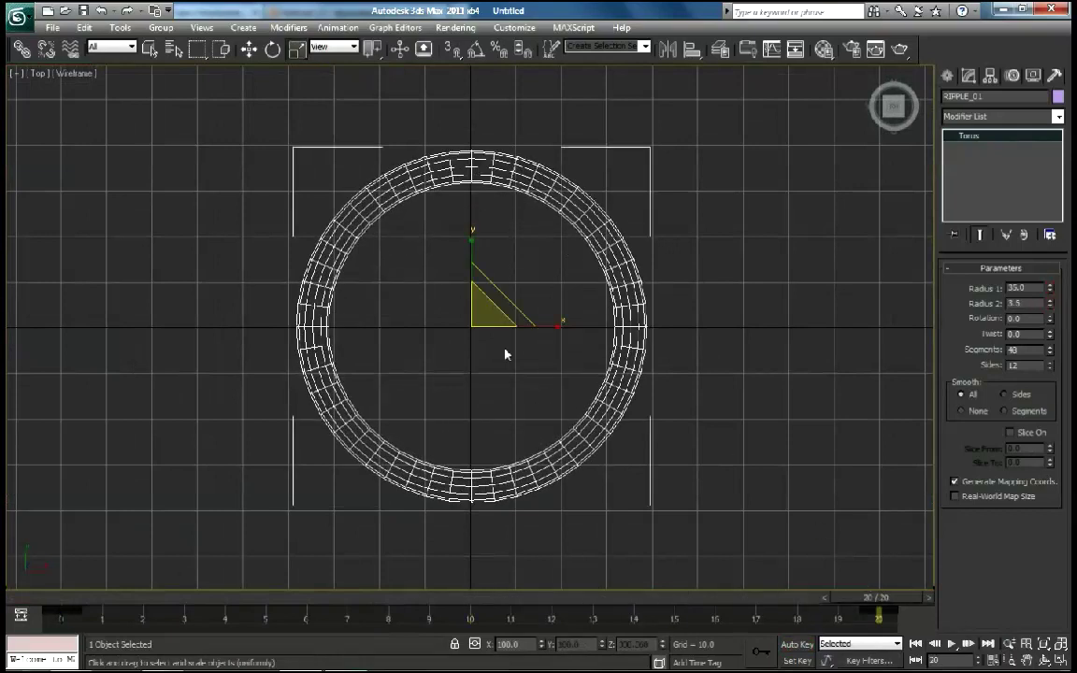
click(84, 27)
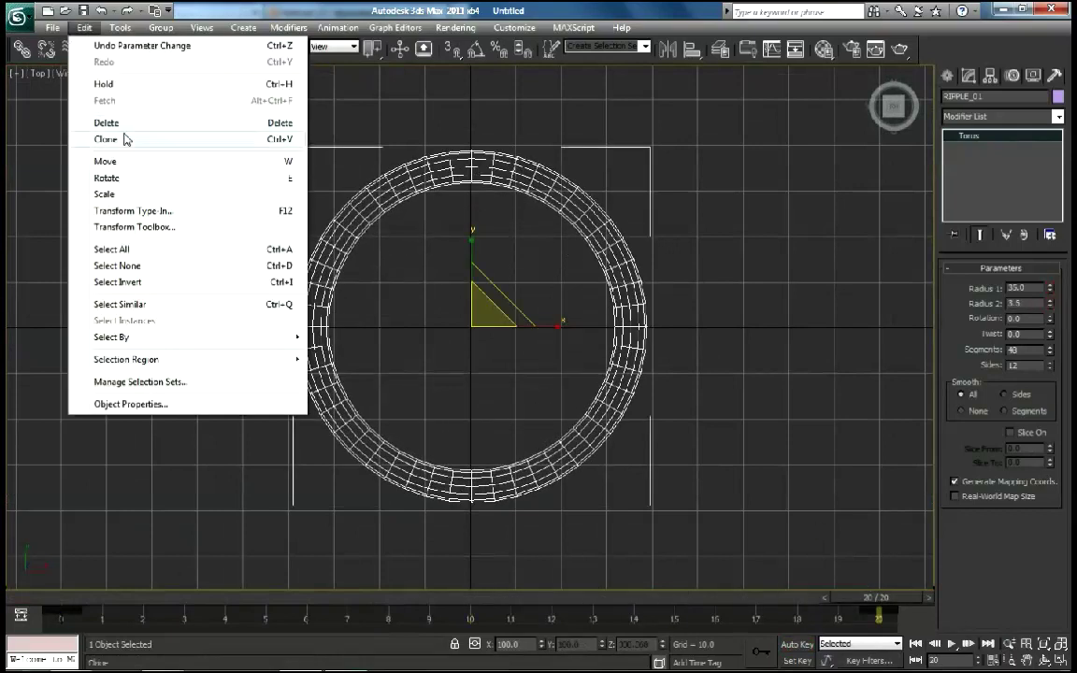
click(124, 139)
click(484, 303)
click(497, 397)
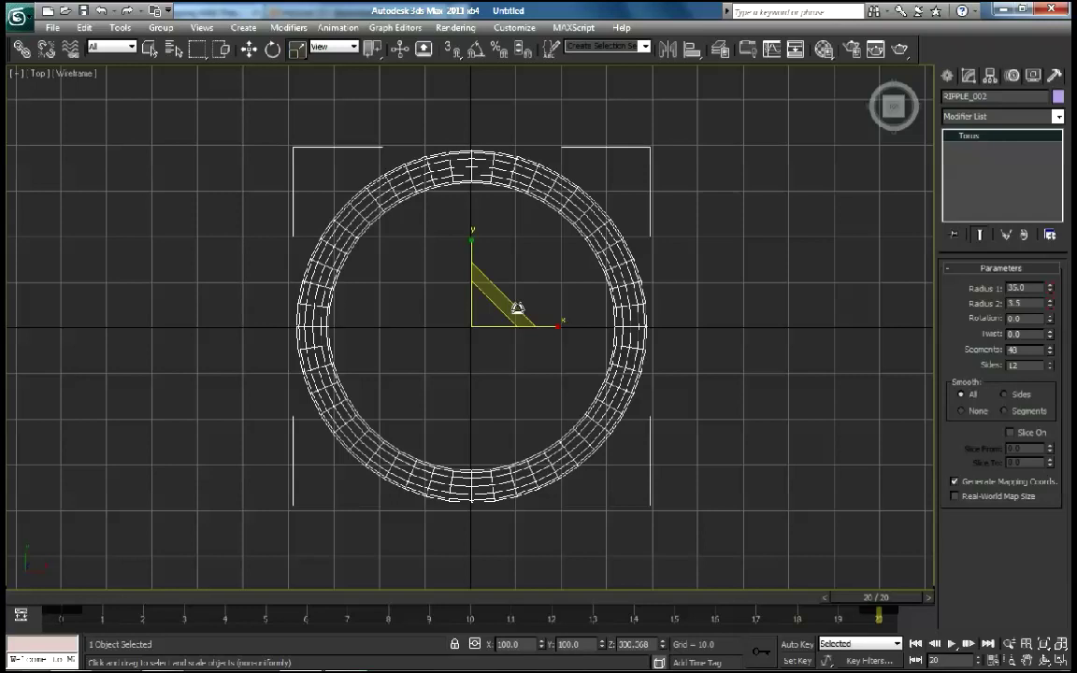
Set RIPPLE_002's Radius 1 to 42.0 at frame 20 and preview its growth.
drag(517, 307, 526, 286)
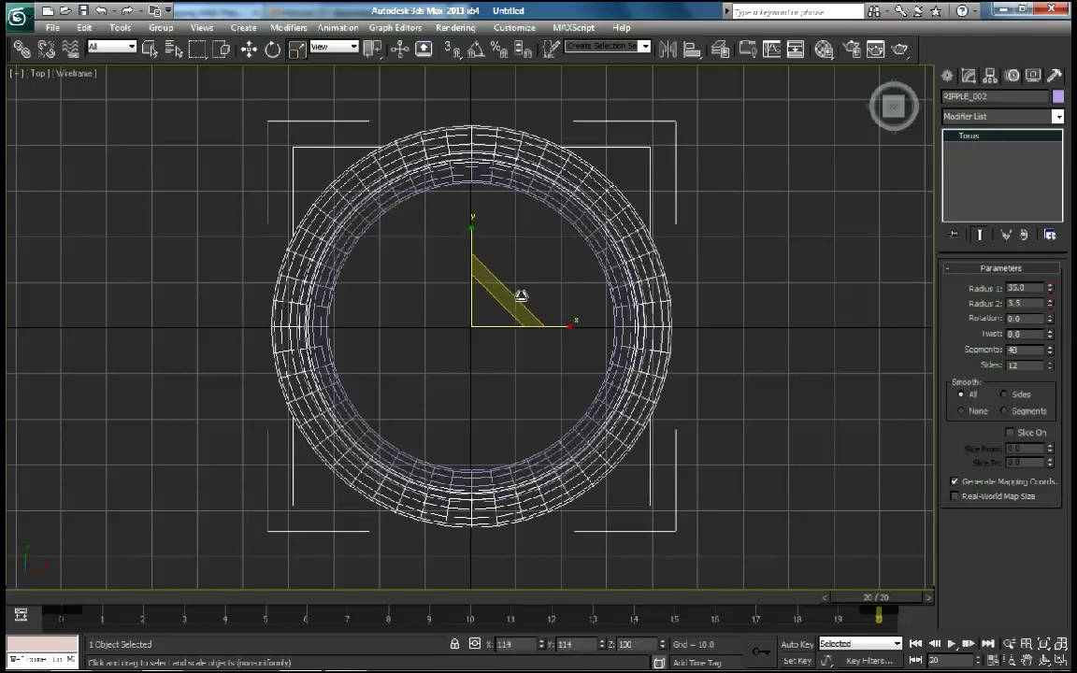
key(ctrl+z)
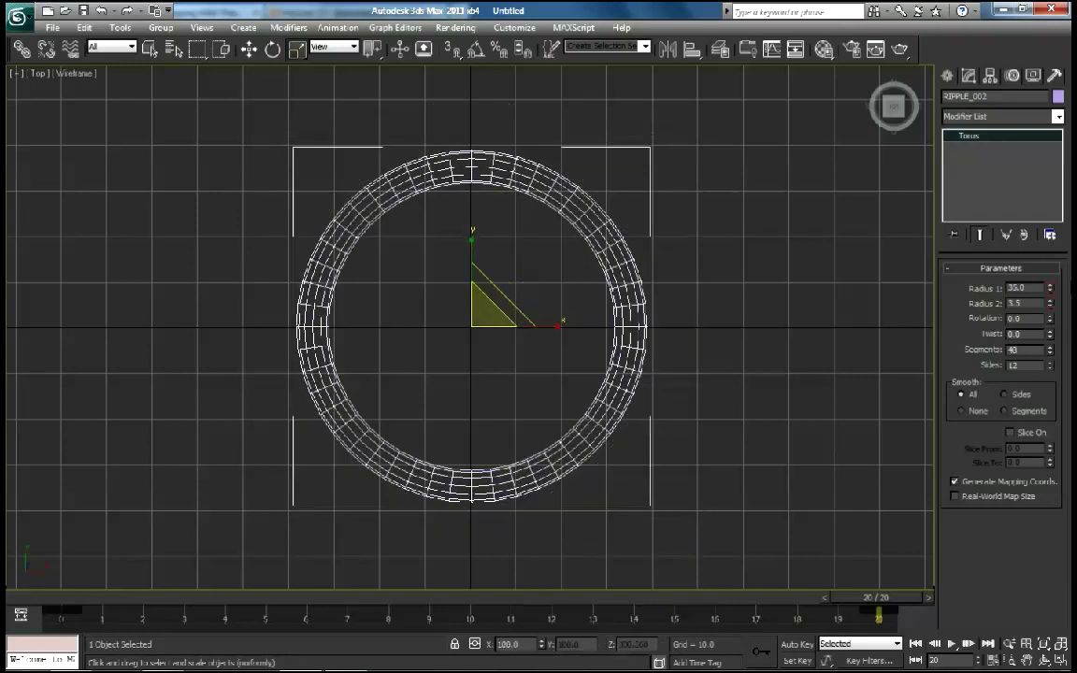
drag(1052, 292, 1052, 268)
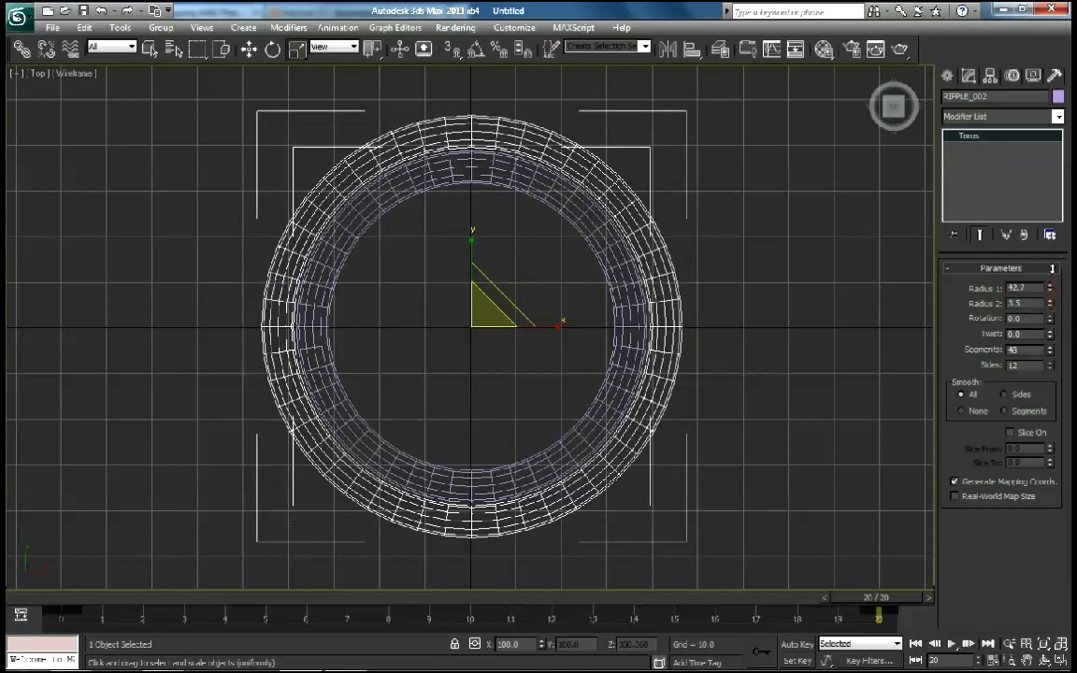
text(42)
key(Return)
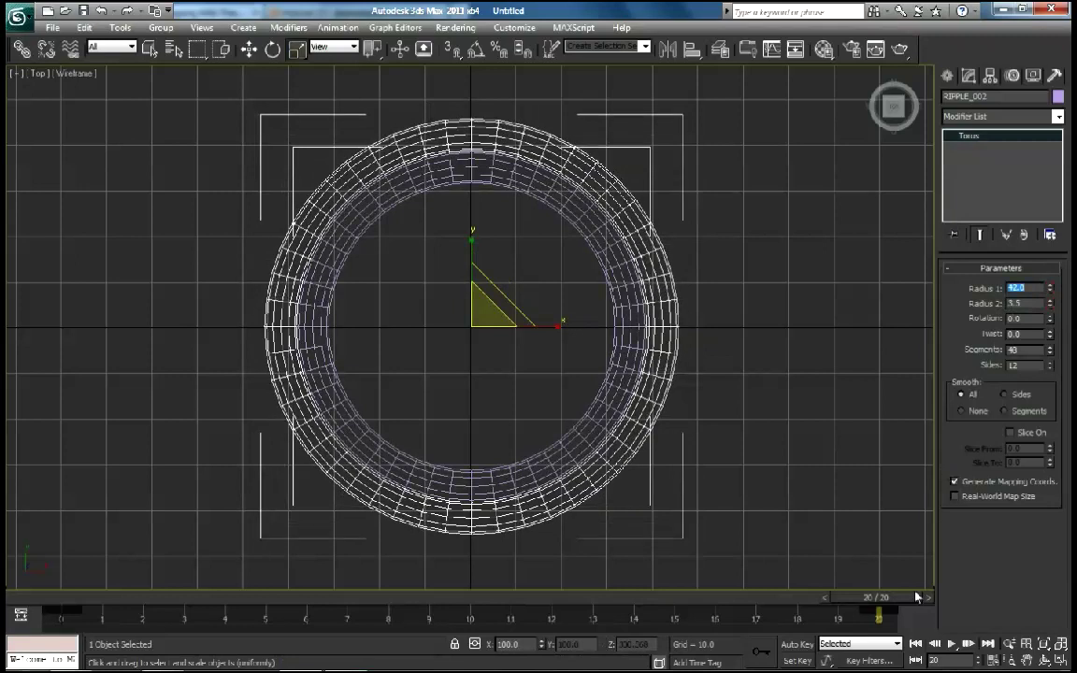
drag(906, 600, 110, 612)
key(r)
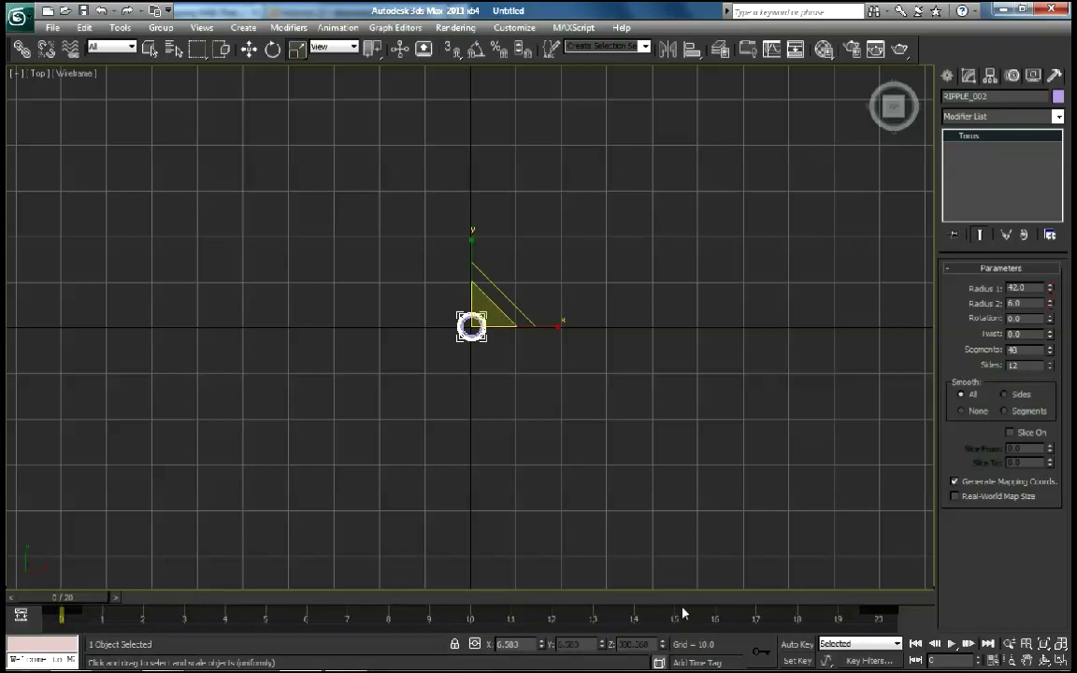
mouse_move(61, 596)
mouse_down()
mouse_move(725, 598)
mouse_move(904, 615)
mouse_up()
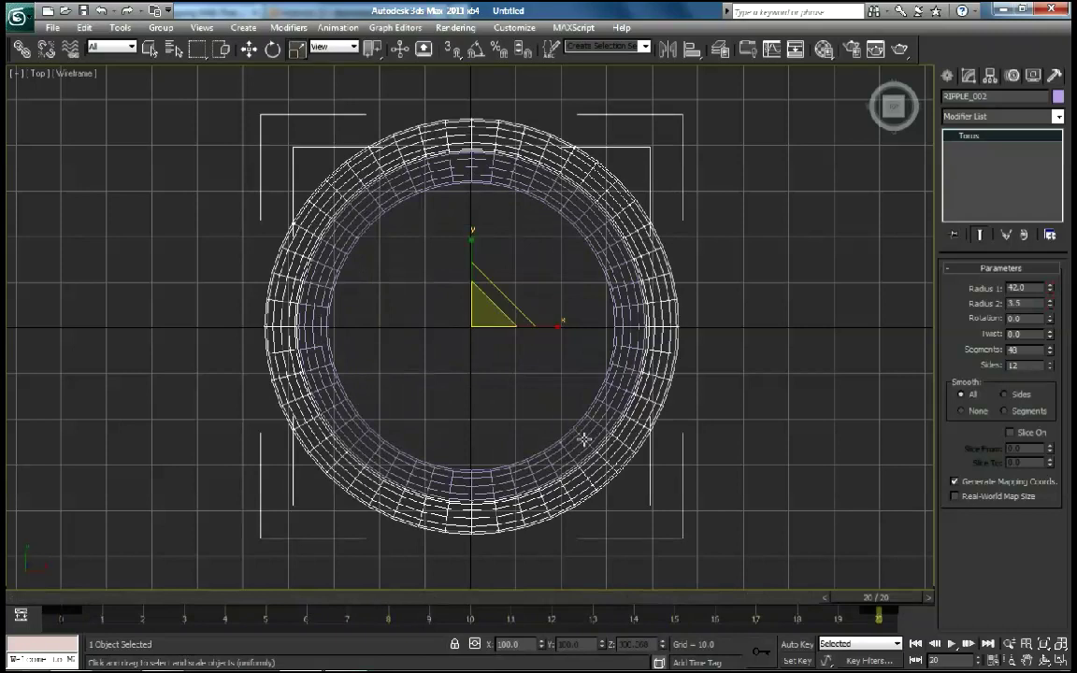
click(84, 27)
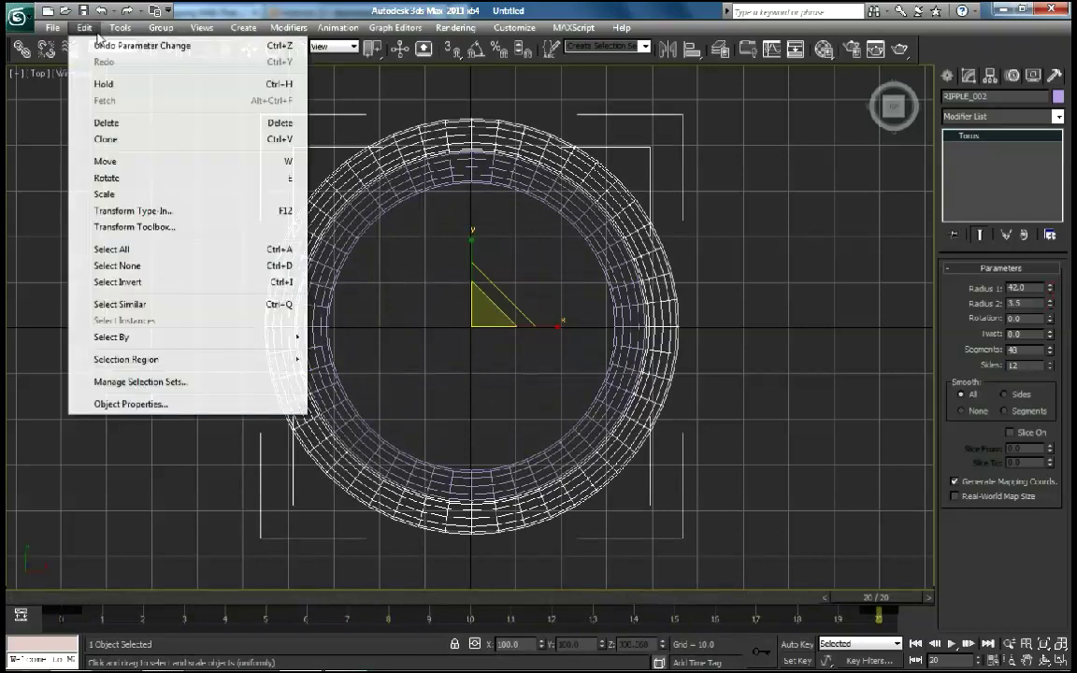
click(105, 140)
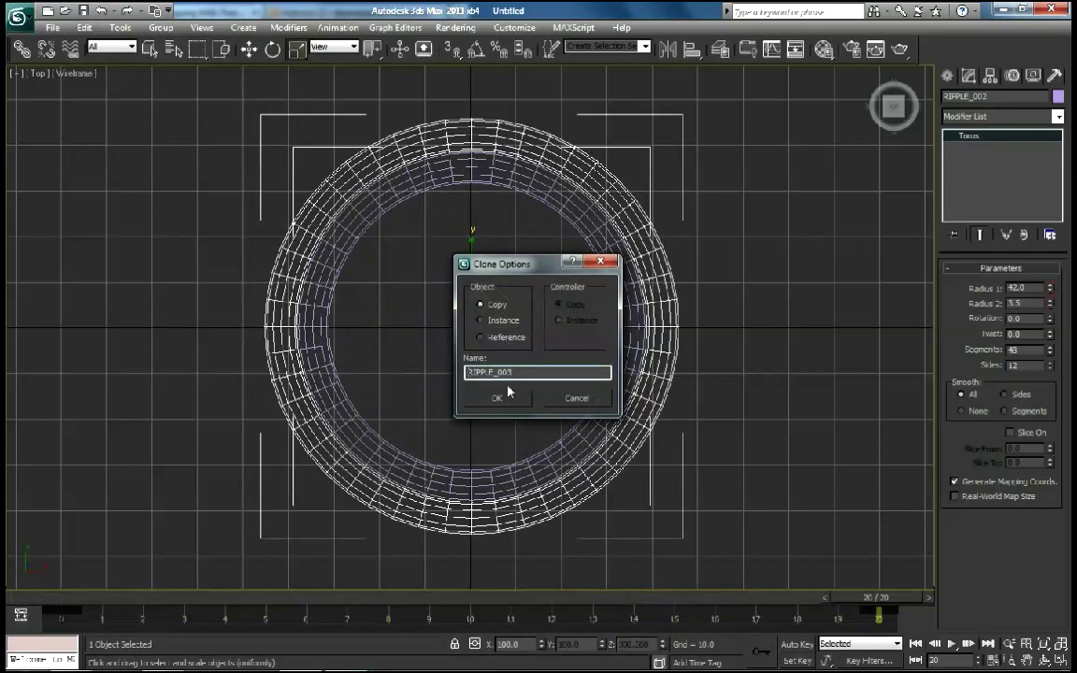
Create the RIPPLE_003 copy and set its Radius 1 to 27.0.
click(450, 358)
drag(1050, 290, 1051, 309)
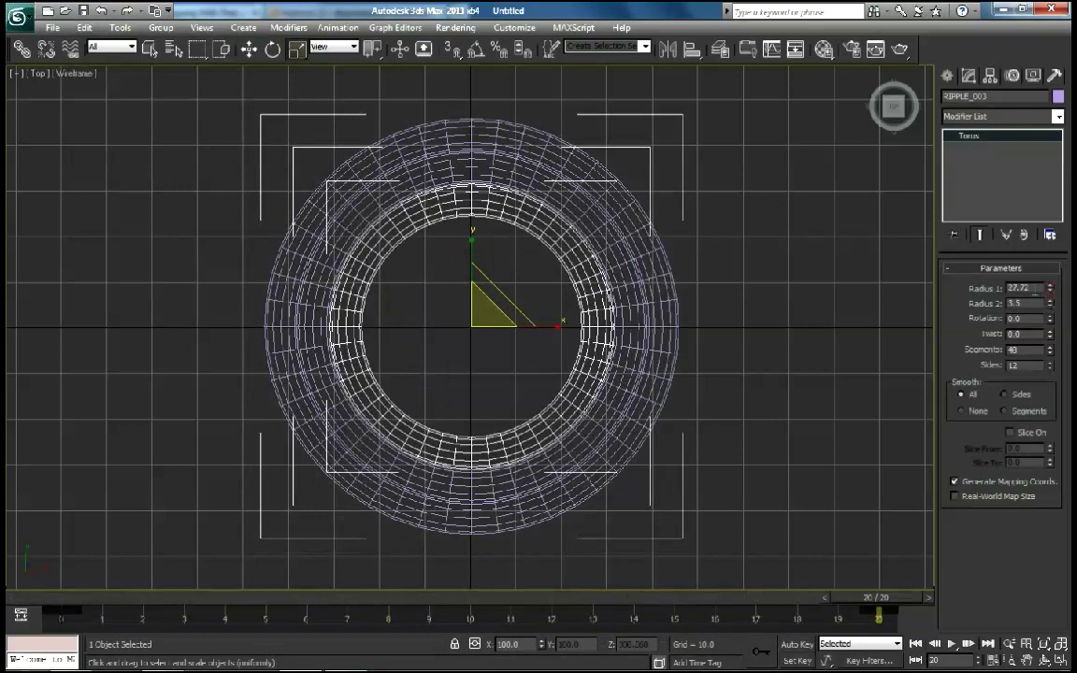
text(2)
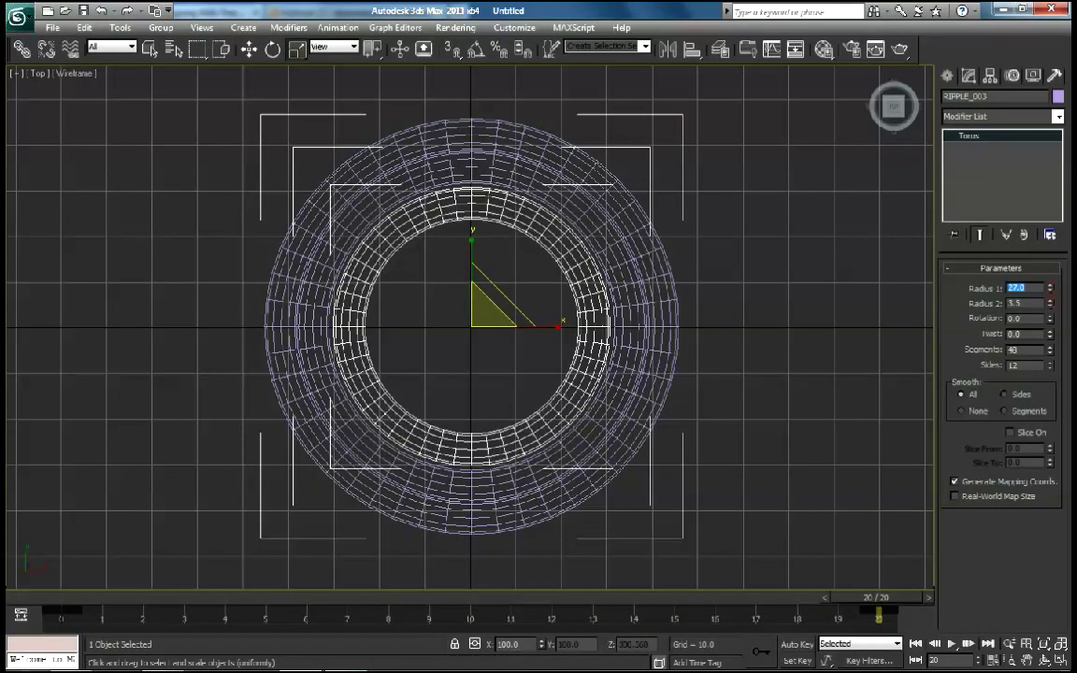
mouse_move(890, 601)
mouse_down()
mouse_move(409, 557)
mouse_move(78, 562)
mouse_move(493, 558)
mouse_move(645, 539)
mouse_move(810, 543)
mouse_move(837, 622)
mouse_up()
With Auto Key on, key Visibility 0.0 at frame 20 for all three tori.
click(796, 644)
drag(728, 445, 577, 377)
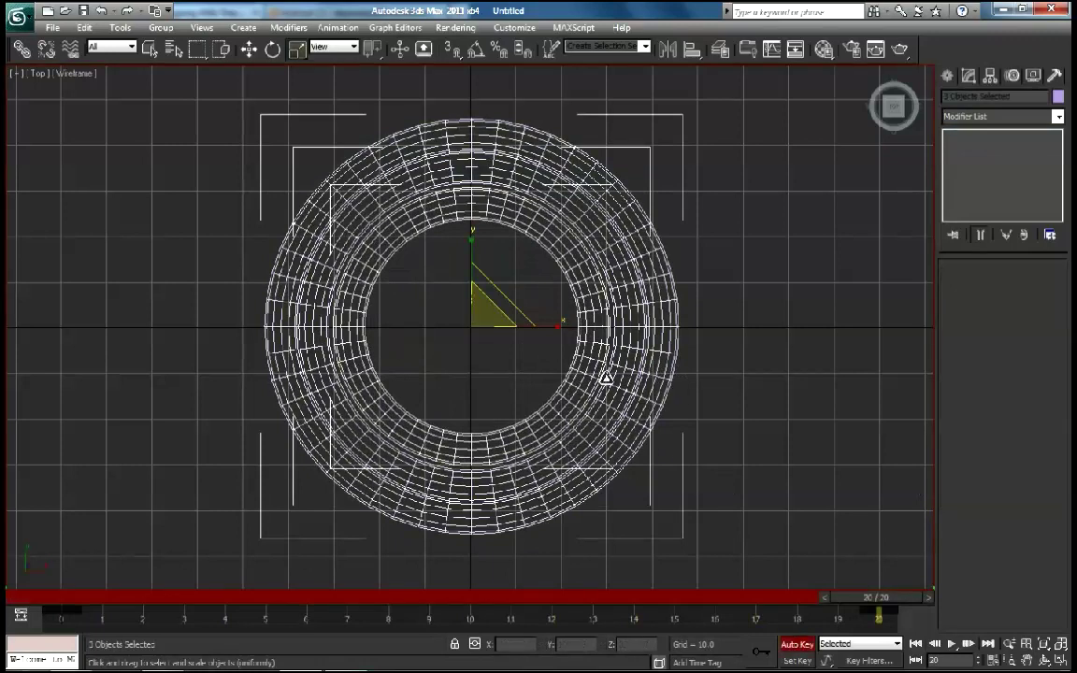
right_click(613, 376)
click(639, 463)
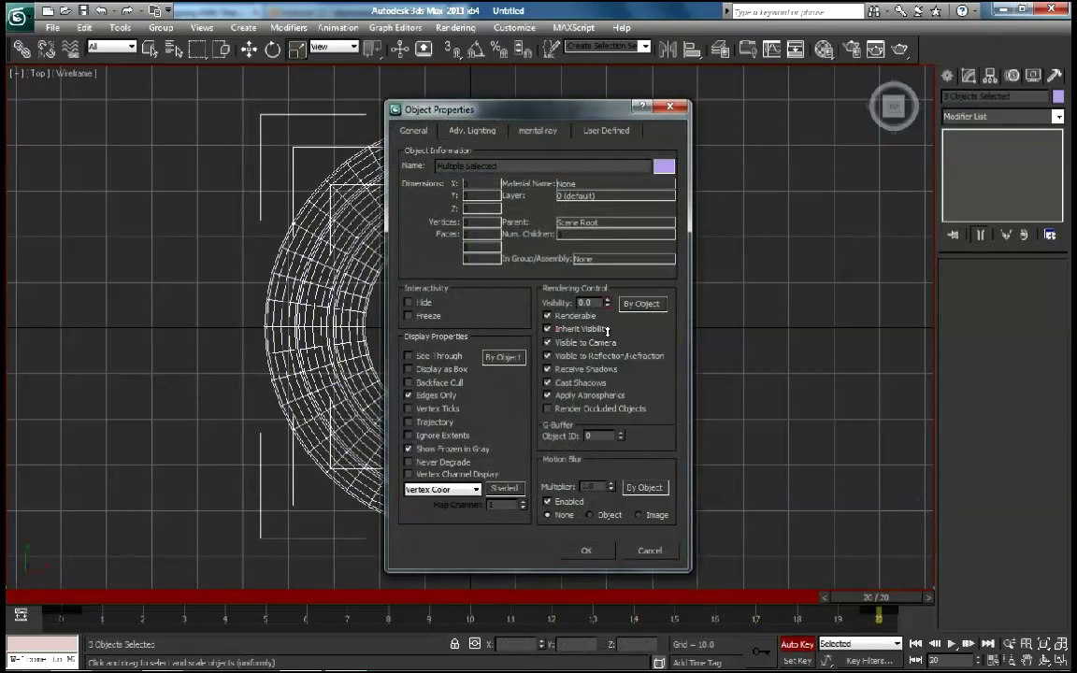
click(587, 551)
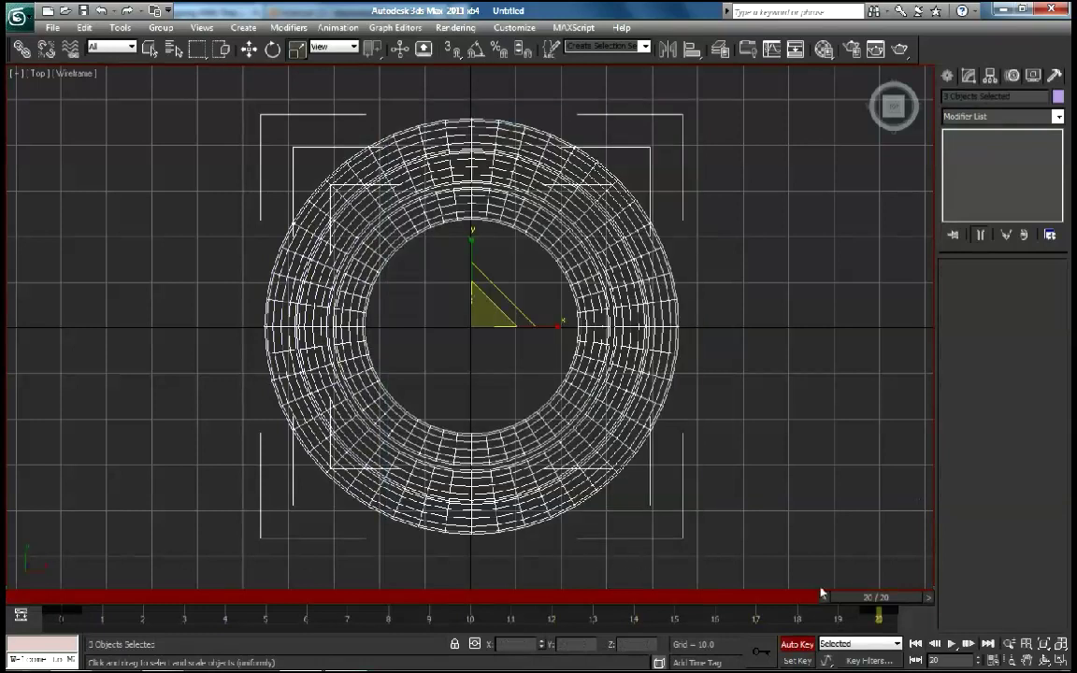
At frame 0, reopen and close Object Properties for the three tori.
drag(880, 604, 71, 598)
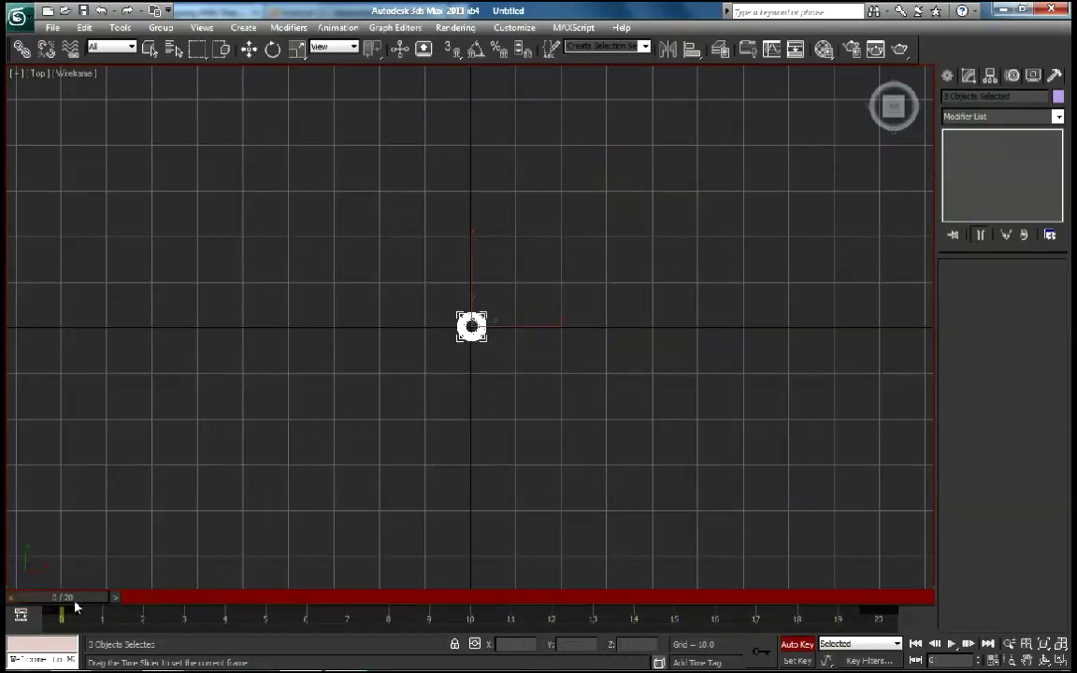
key(r)
right_click(522, 331)
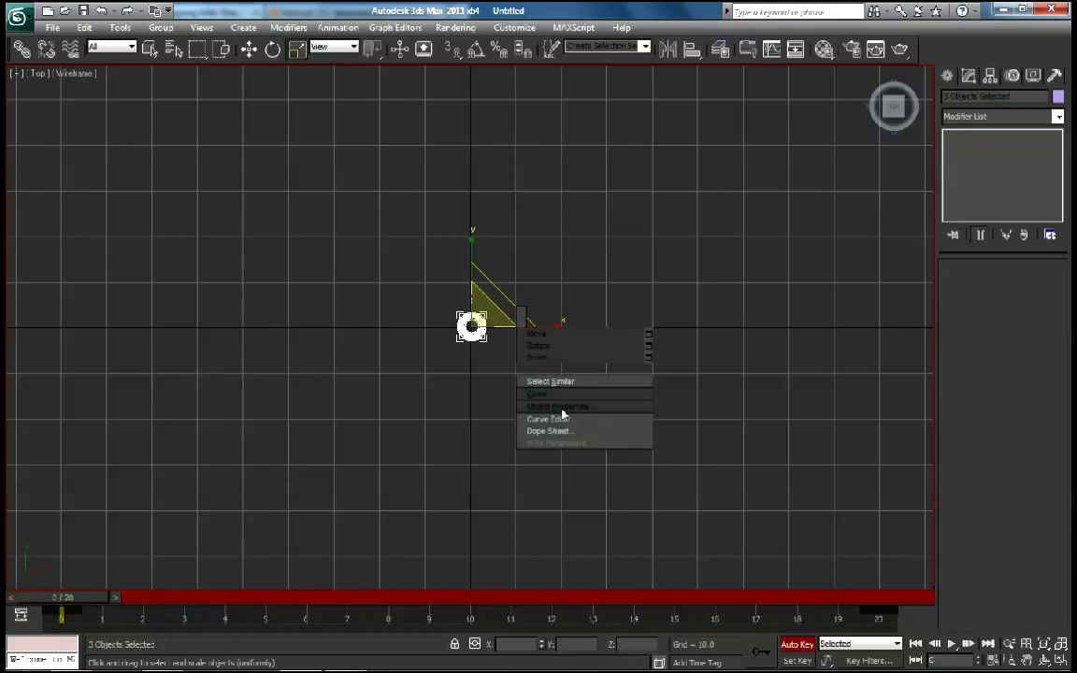
click(561, 411)
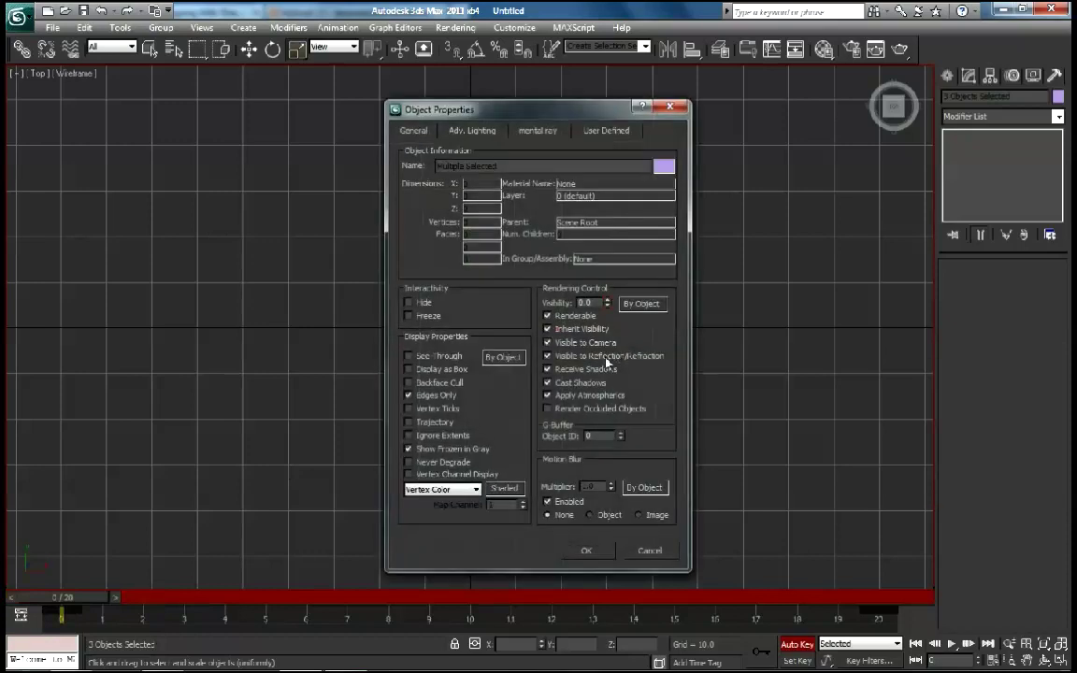
click(587, 550)
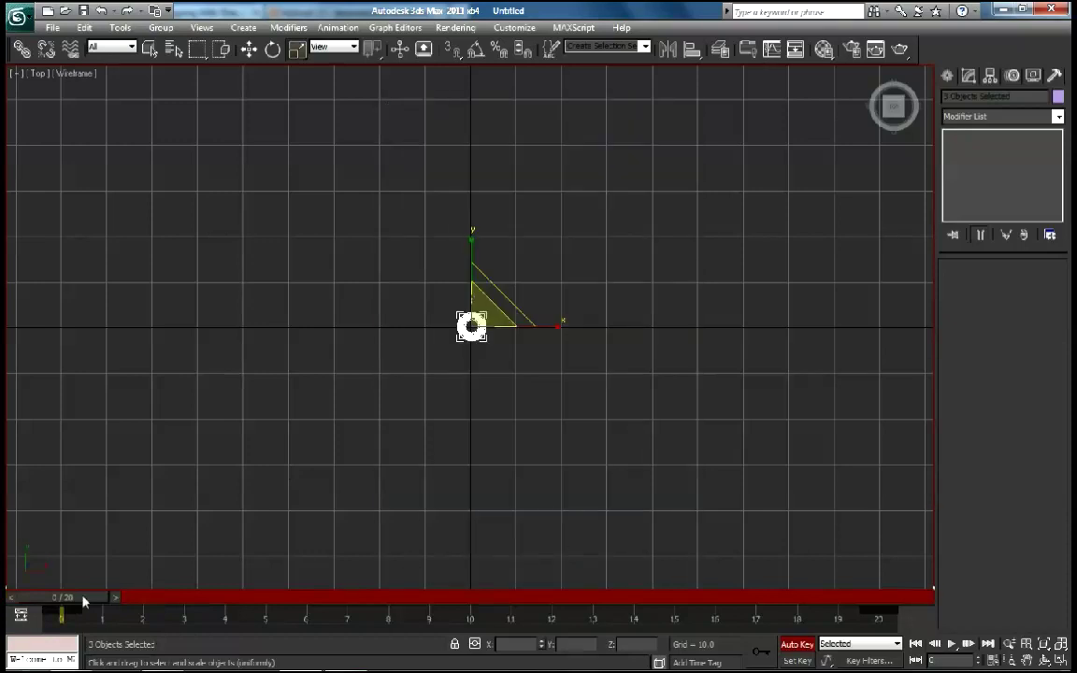
At frame 2, key a new visibility value for two of the tori.
drag(82, 601, 150, 598)
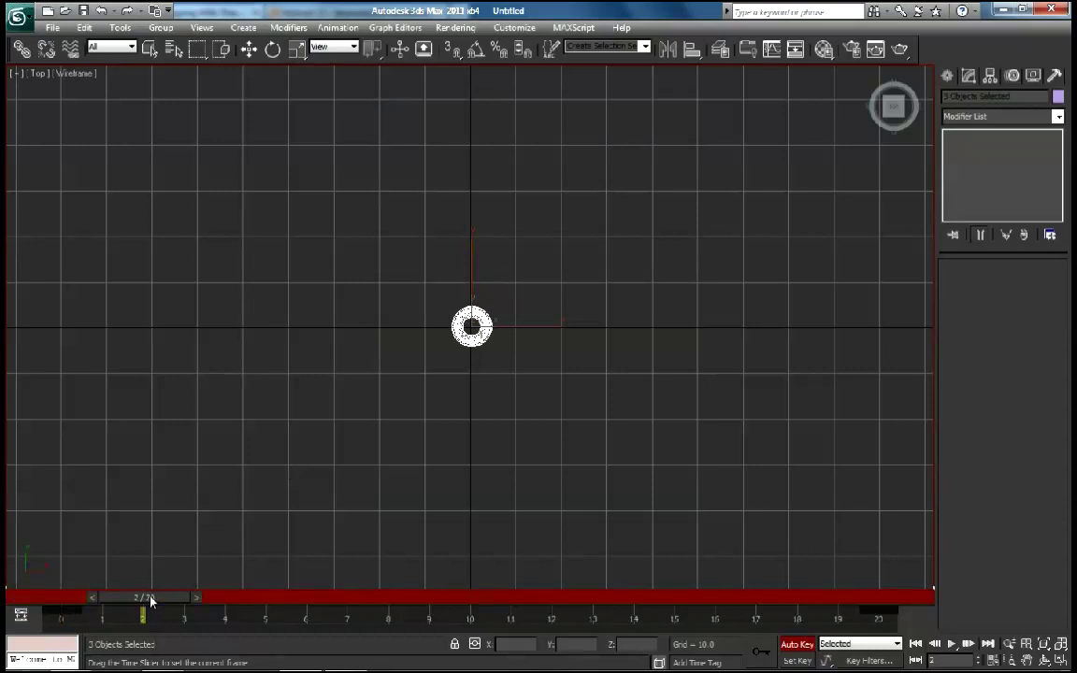
click(515, 391)
click(472, 327)
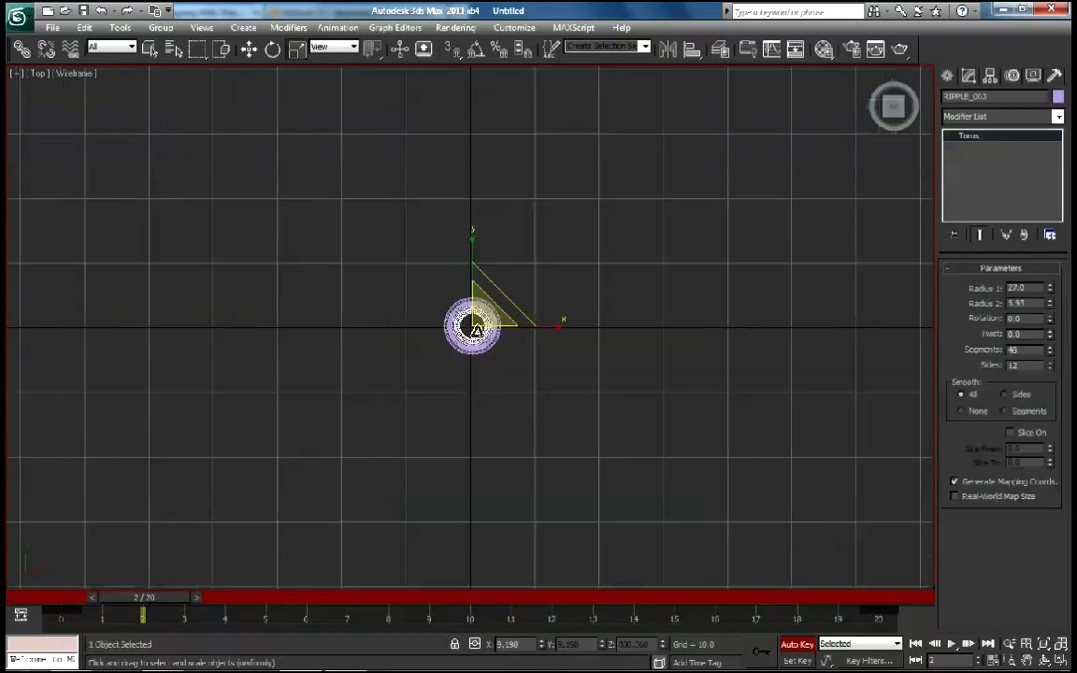
scroll(472, 327, up, 5)
ctrl+click(512, 387)
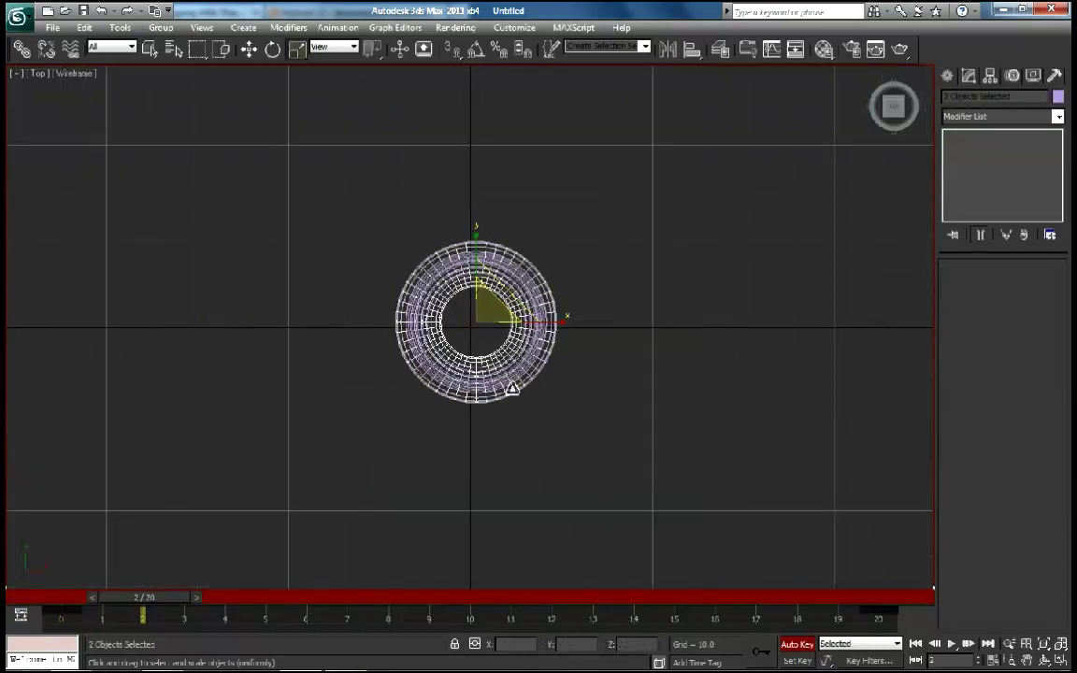
right_click(515, 391)
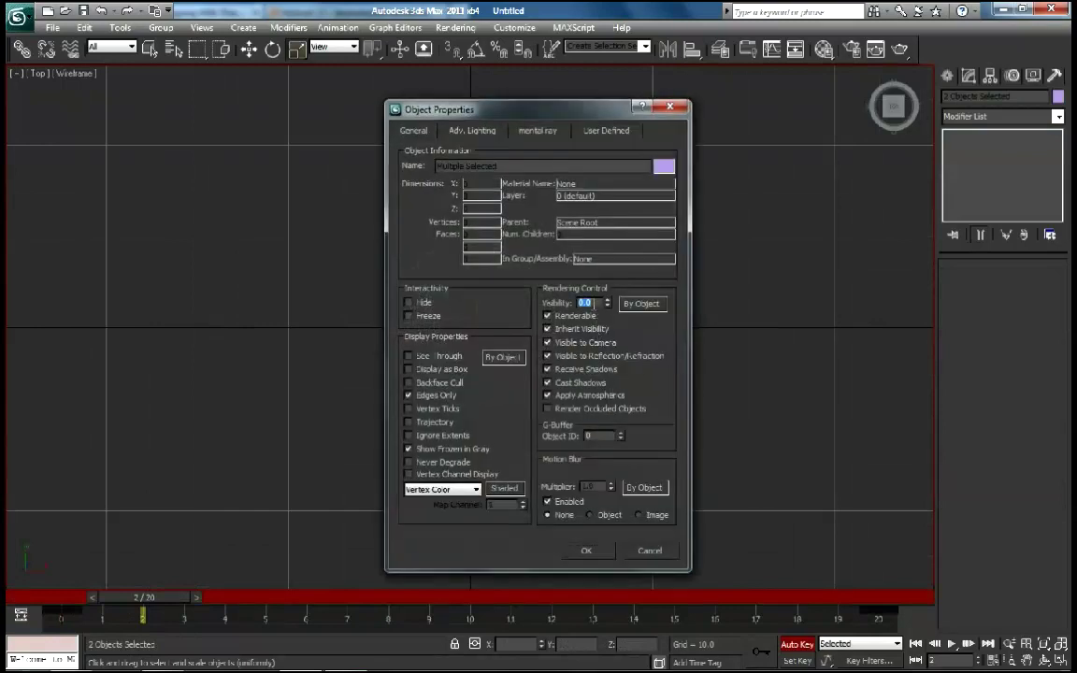
click(587, 551)
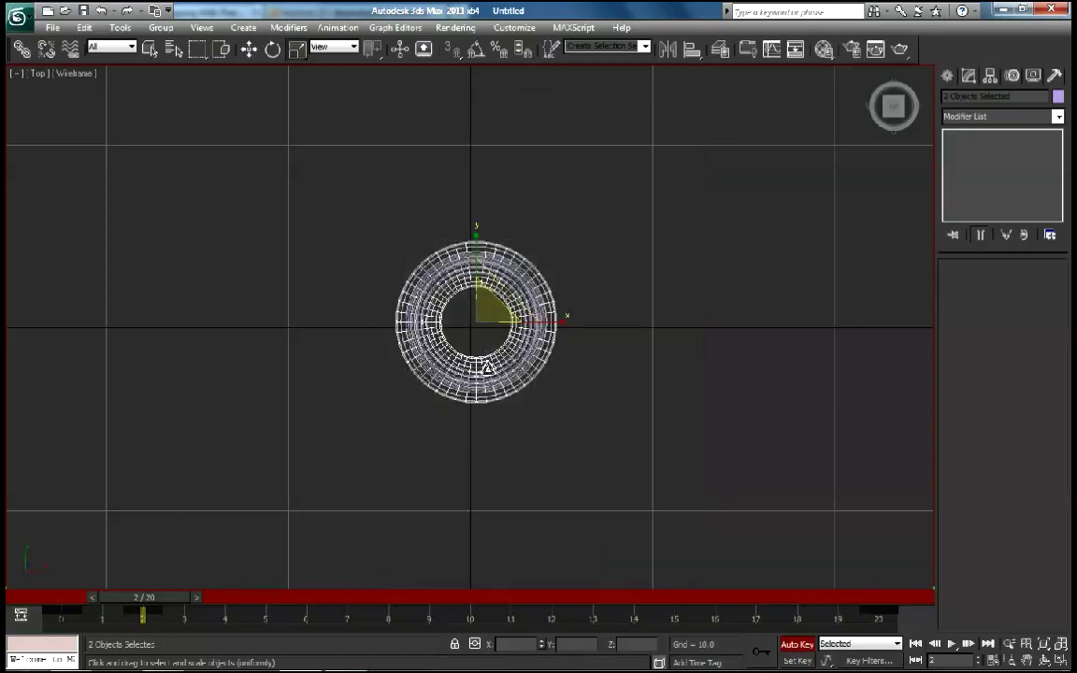
Key RIPPLE_01's Visibility to 0.4 and preview up to frame 18.
click(487, 369)
right_click(487, 368)
click(522, 458)
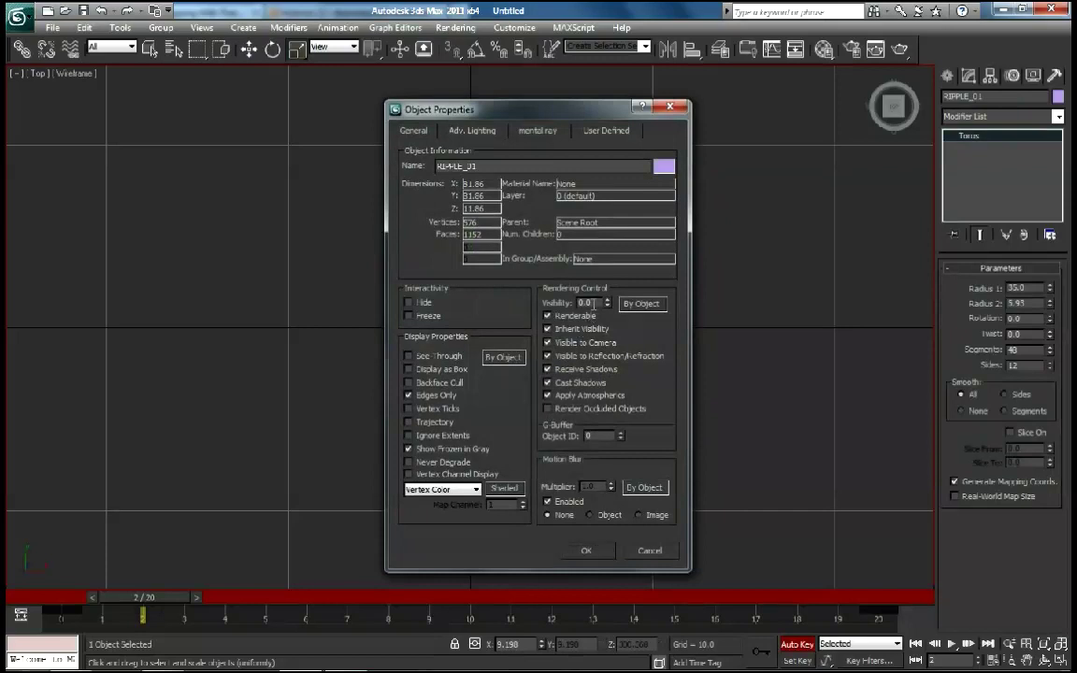
text(.4)
click(597, 551)
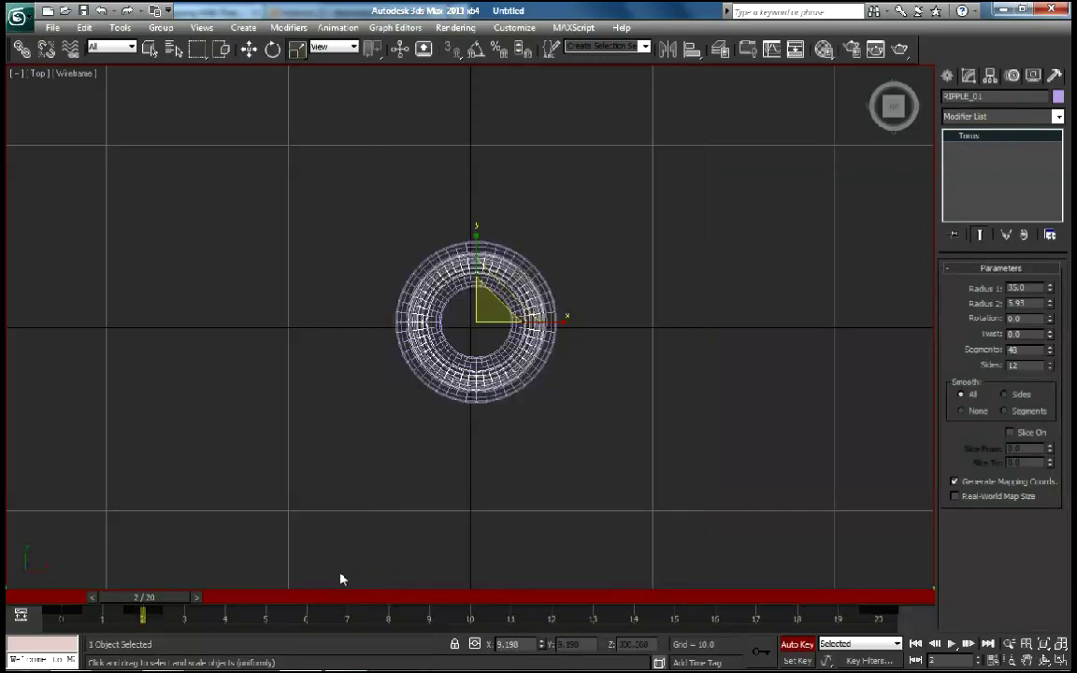
mouse_move(140, 597)
mouse_down()
mouse_move(869, 585)
mouse_move(950, 644)
mouse_up()
Zoom out on the ripple and show safe frames in the Top view.
key(r)
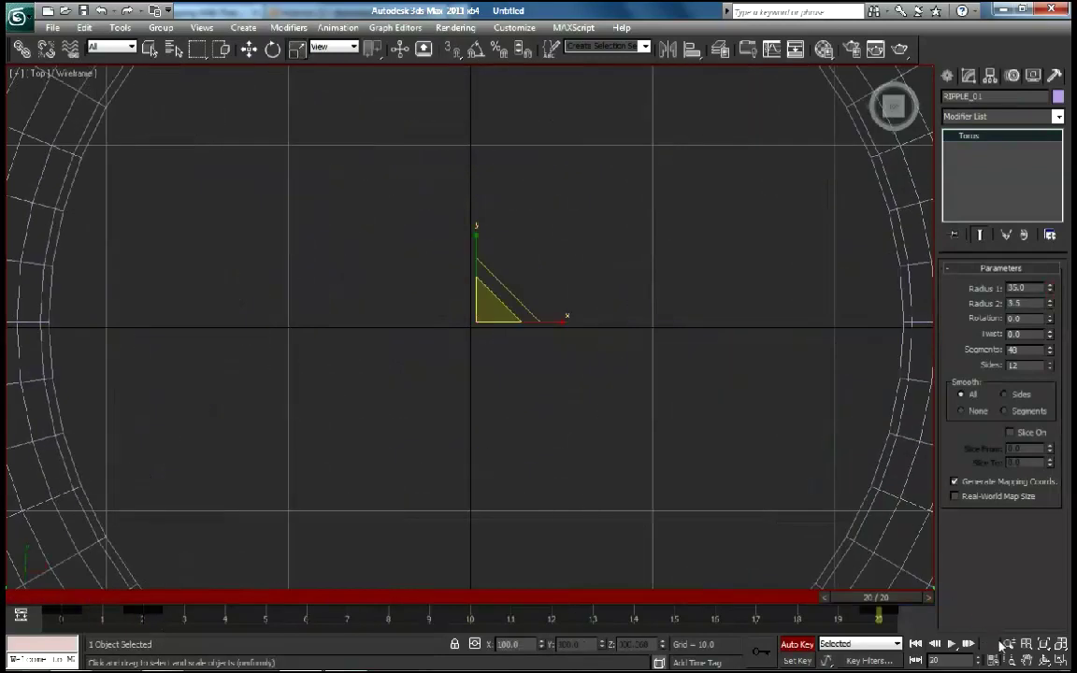
click(1008, 644)
drag(488, 295, 502, 392)
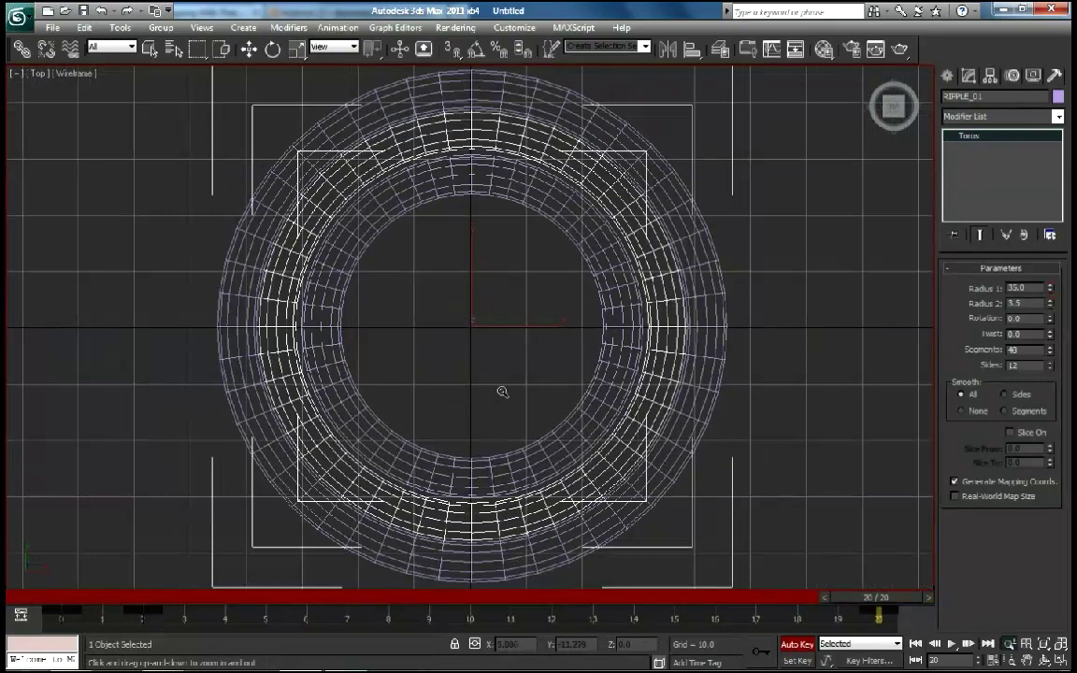
right_click(505, 384)
click(15, 74)
click(58, 207)
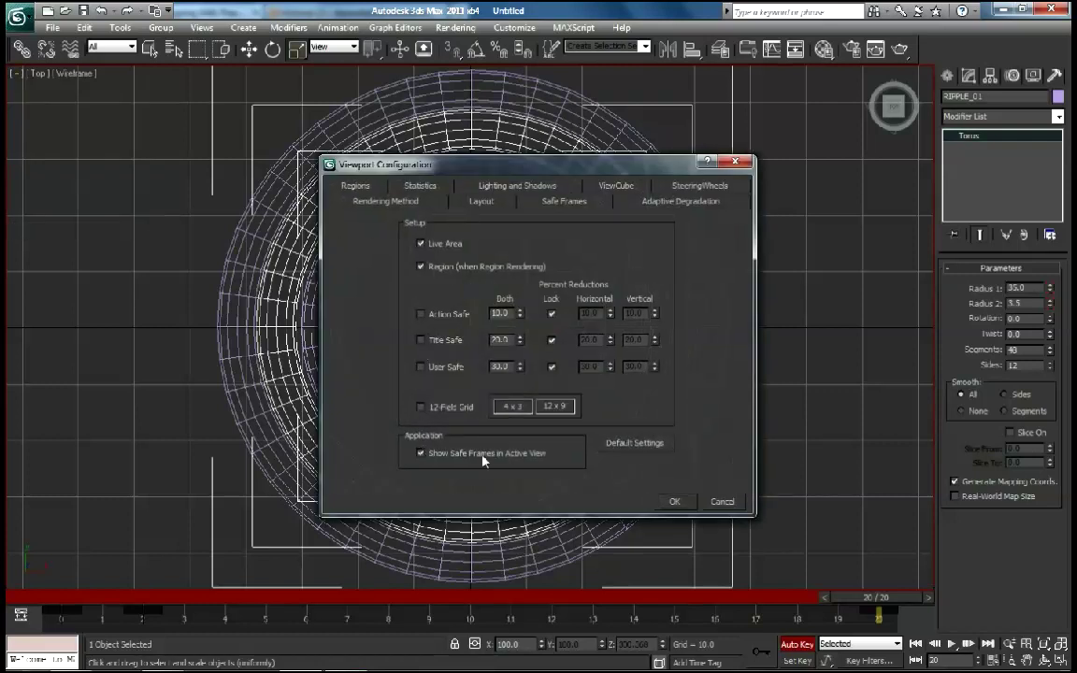
click(675, 502)
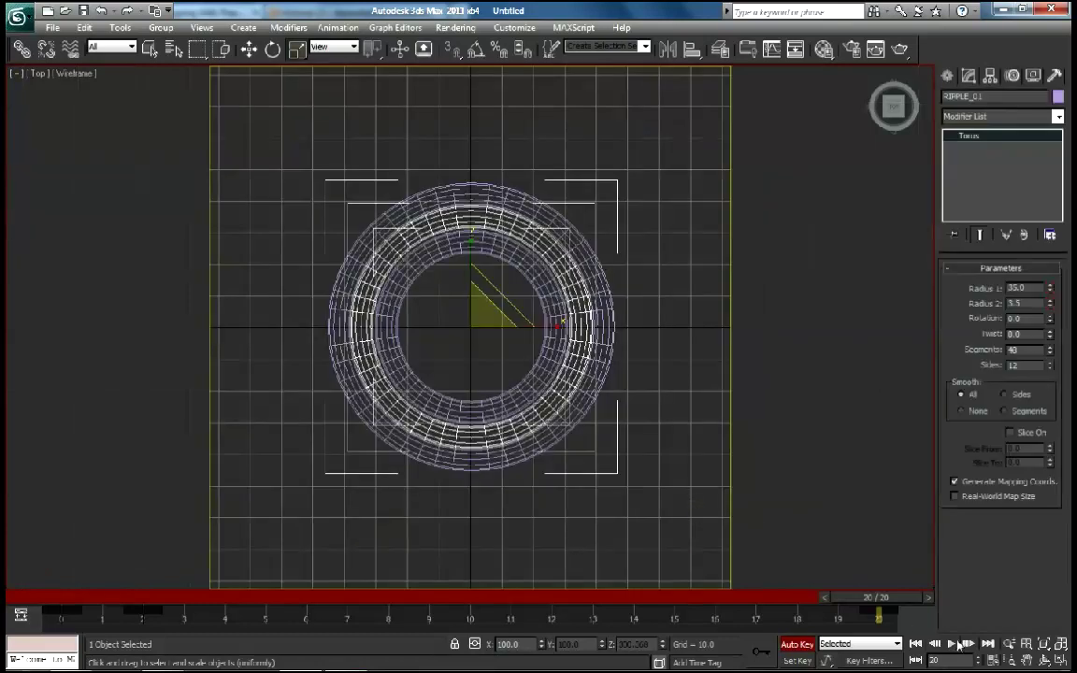
Turn Auto Key off, deselect the torus and scrub to frame 10.
click(1007, 645)
drag(469, 320, 468, 280)
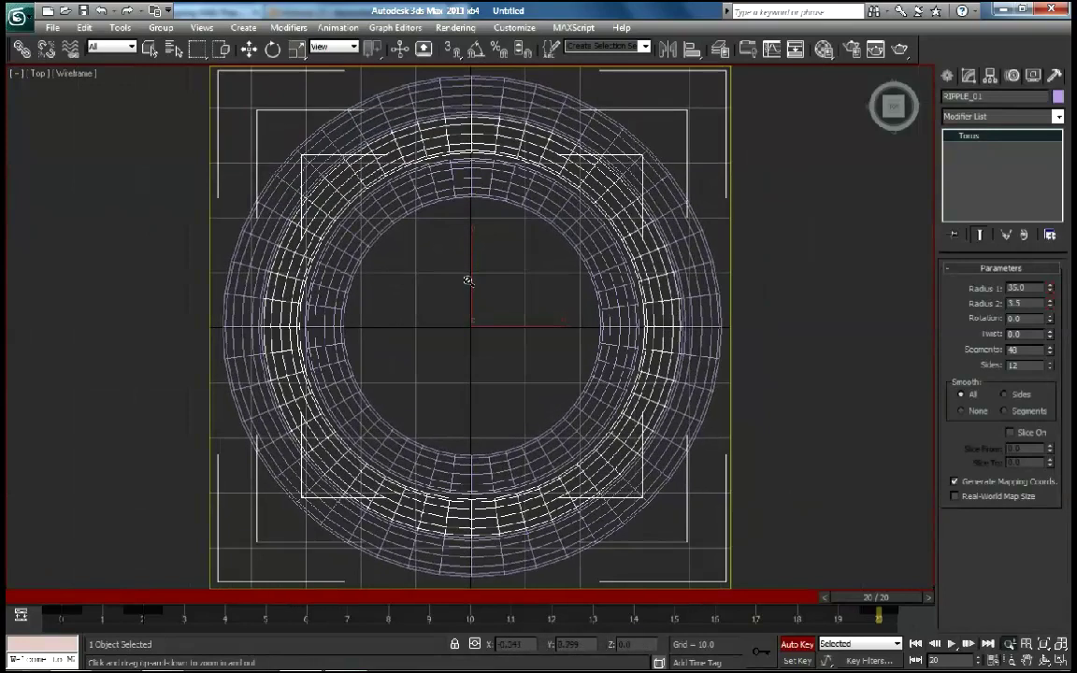
key(r)
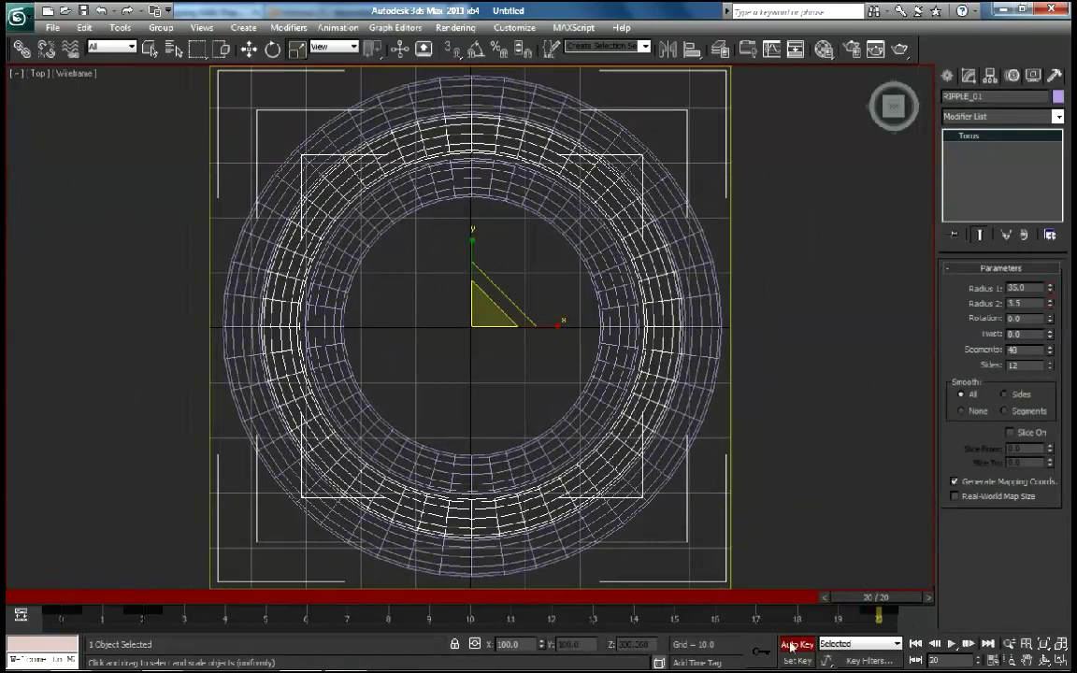
click(795, 644)
drag(879, 607, 714, 603)
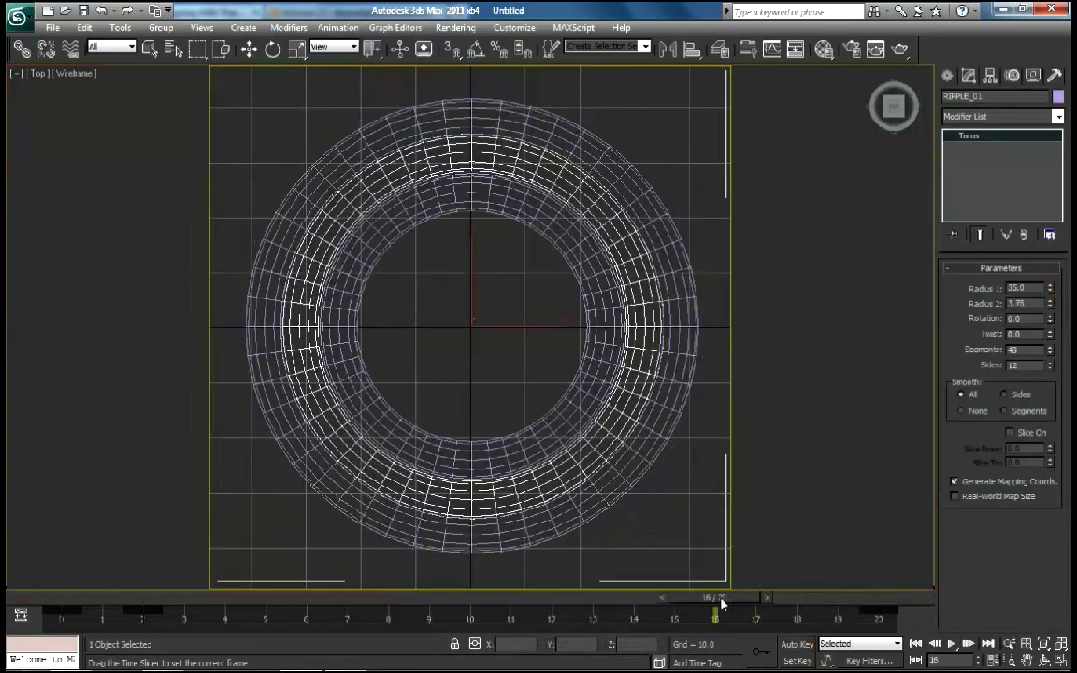
click(709, 561)
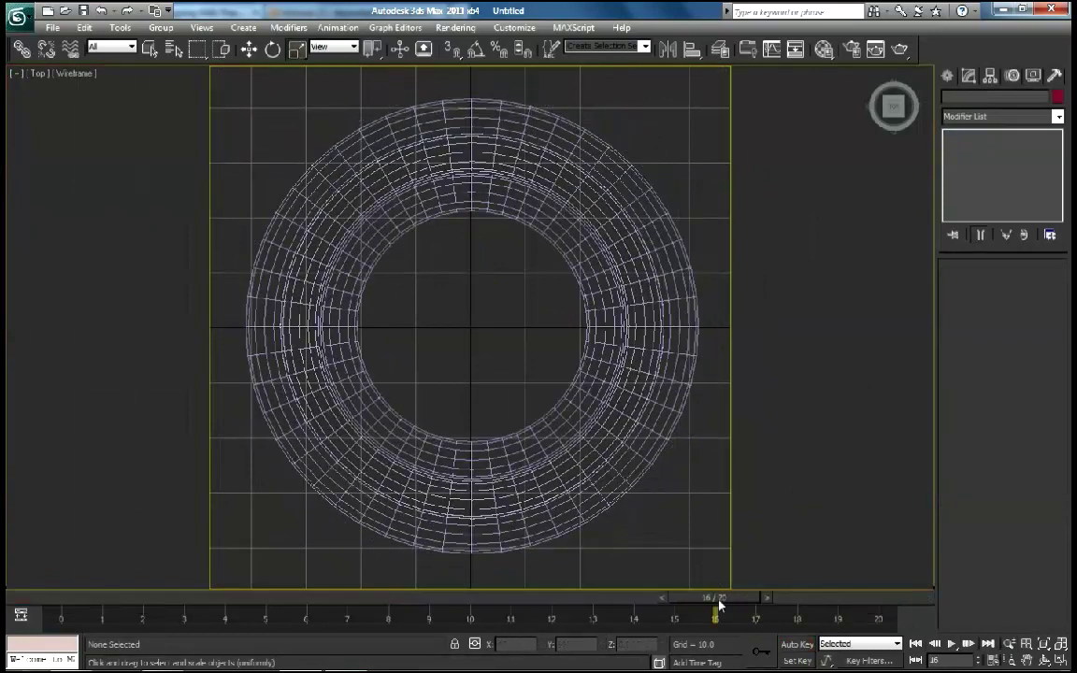
drag(714, 598, 493, 603)
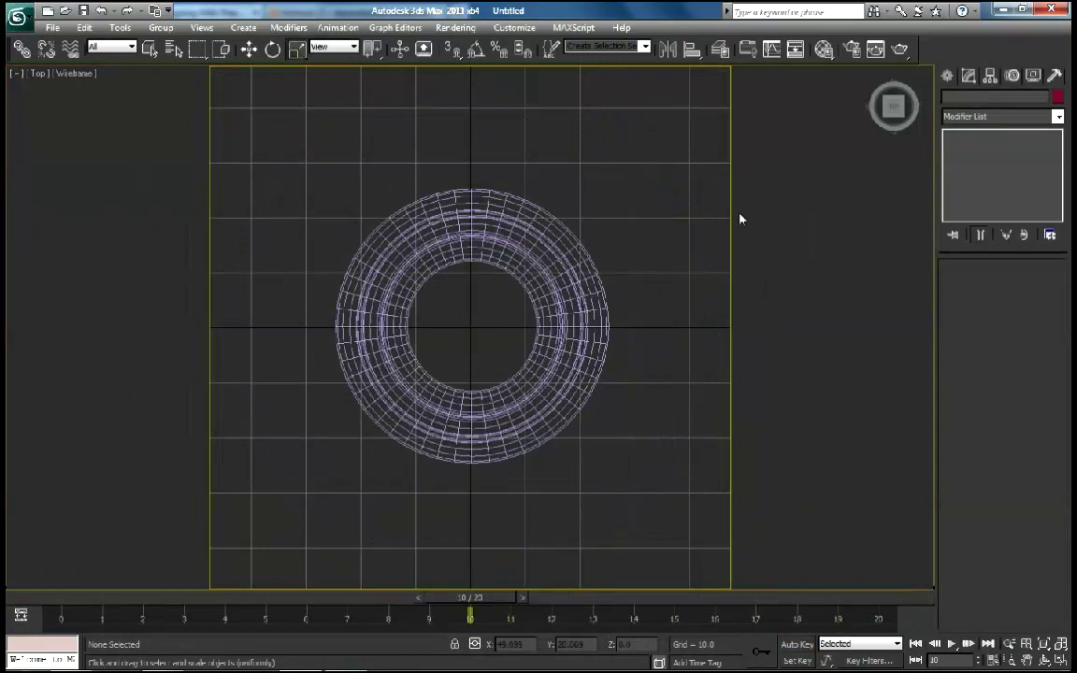
Create a material named RIPPLE with white ambient/diffuse and 100 self-illumination.
click(824, 53)
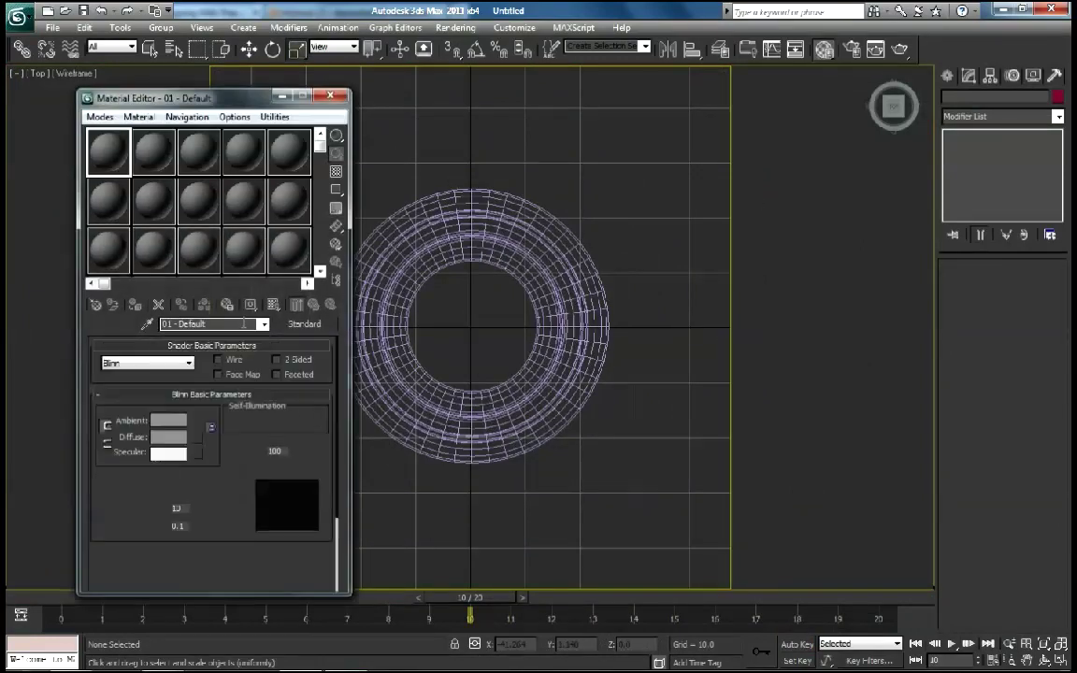
text(RIPPLE)
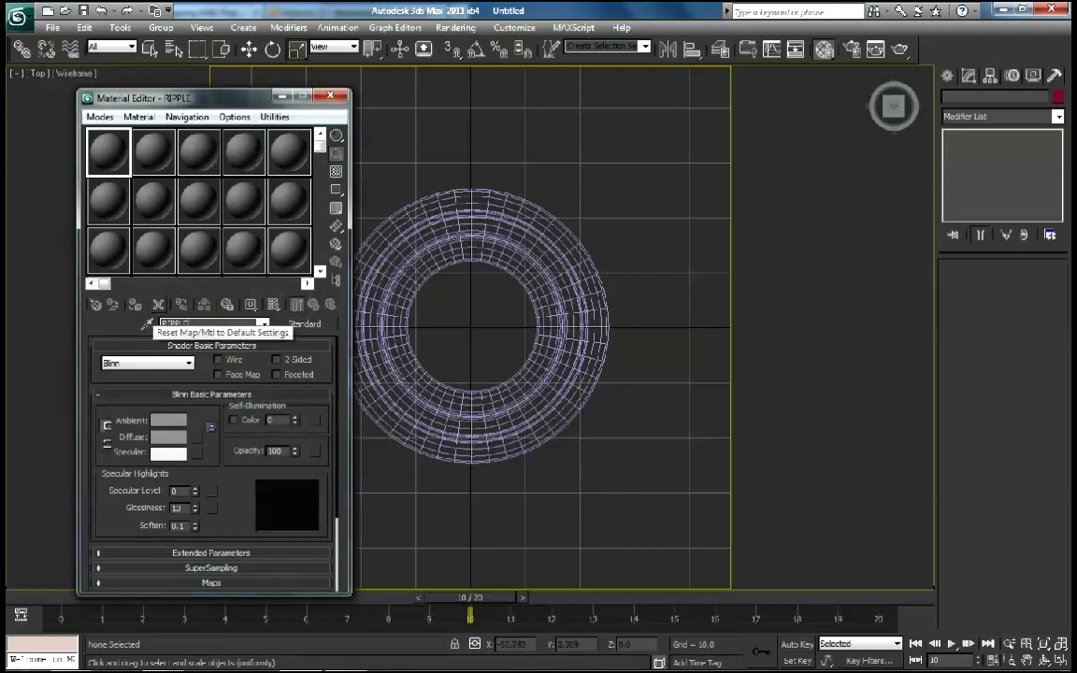
click(169, 419)
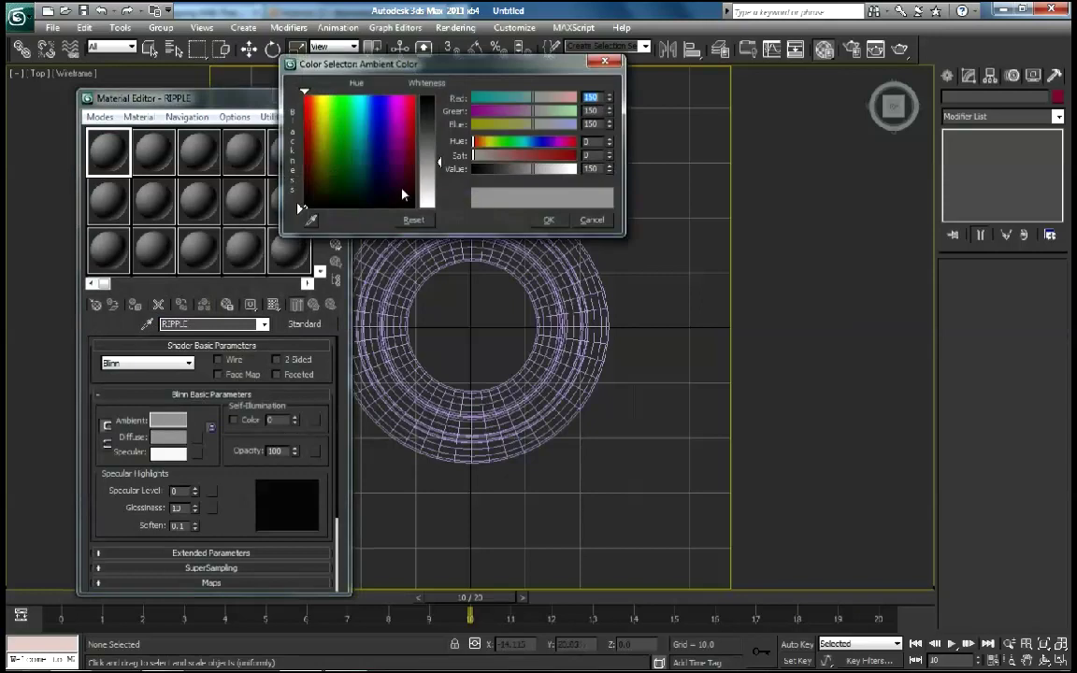
drag(532, 169, 574, 169)
click(549, 220)
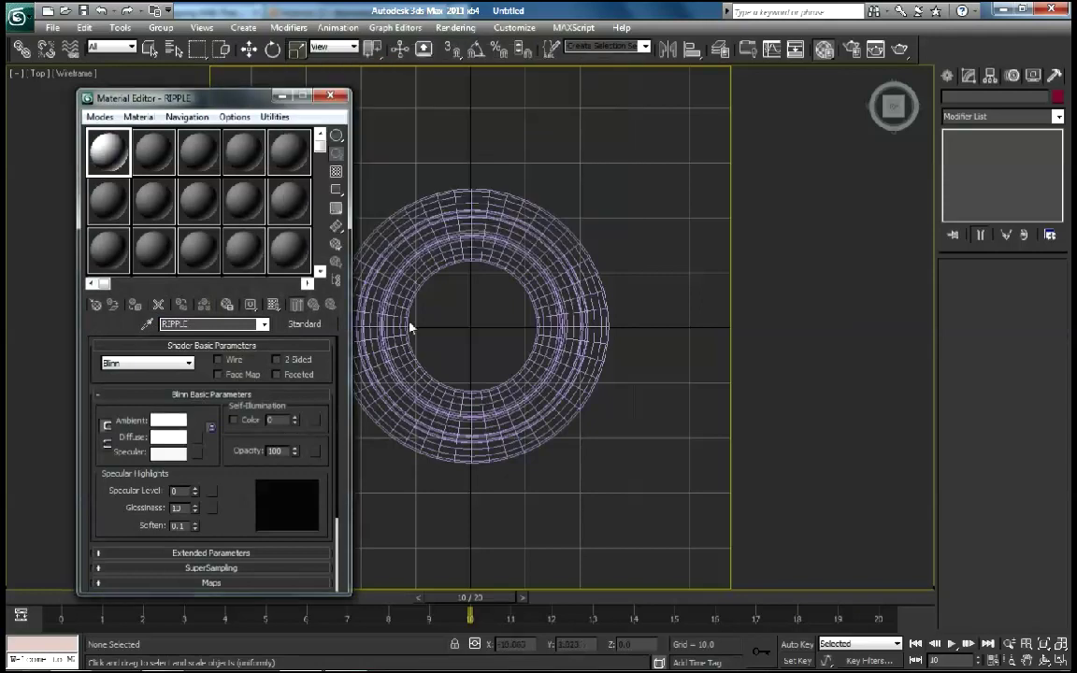
drag(296, 421, 293, 343)
Add a swapped-colour Falloff opacity map and assign RIPPLE to all three tori.
click(313, 452)
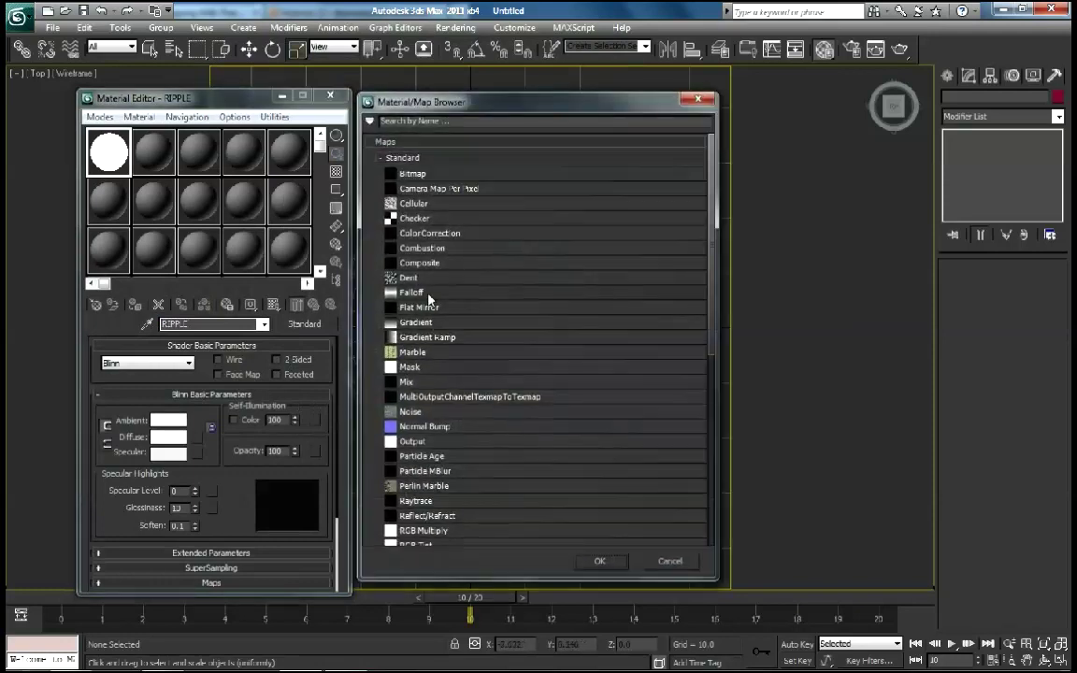
double_click(412, 292)
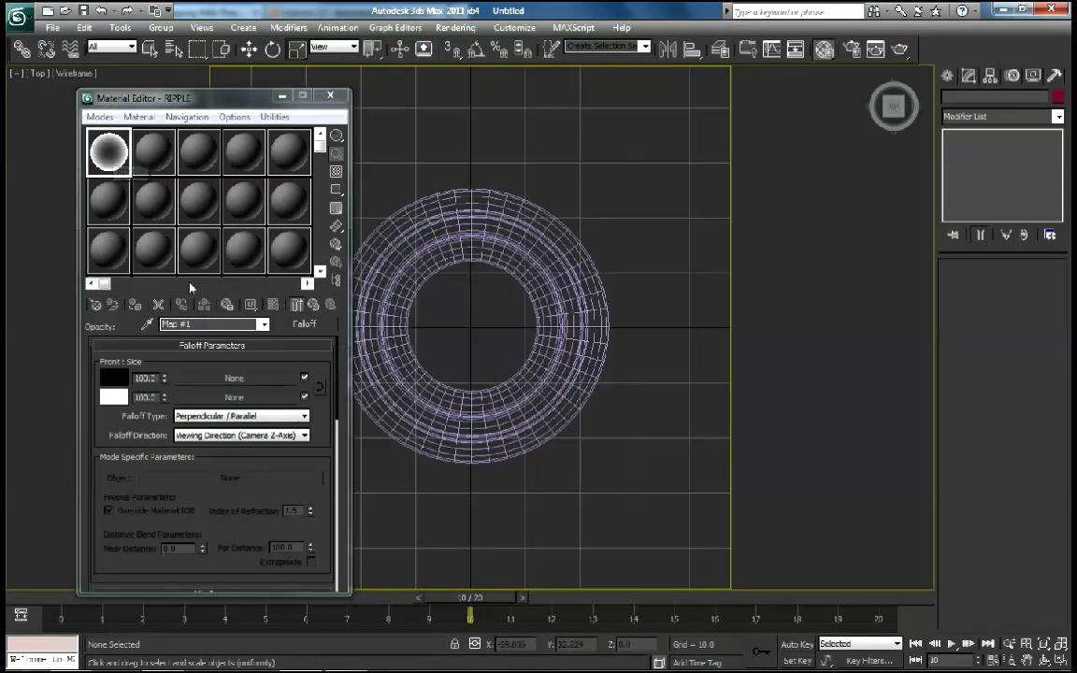
click(320, 387)
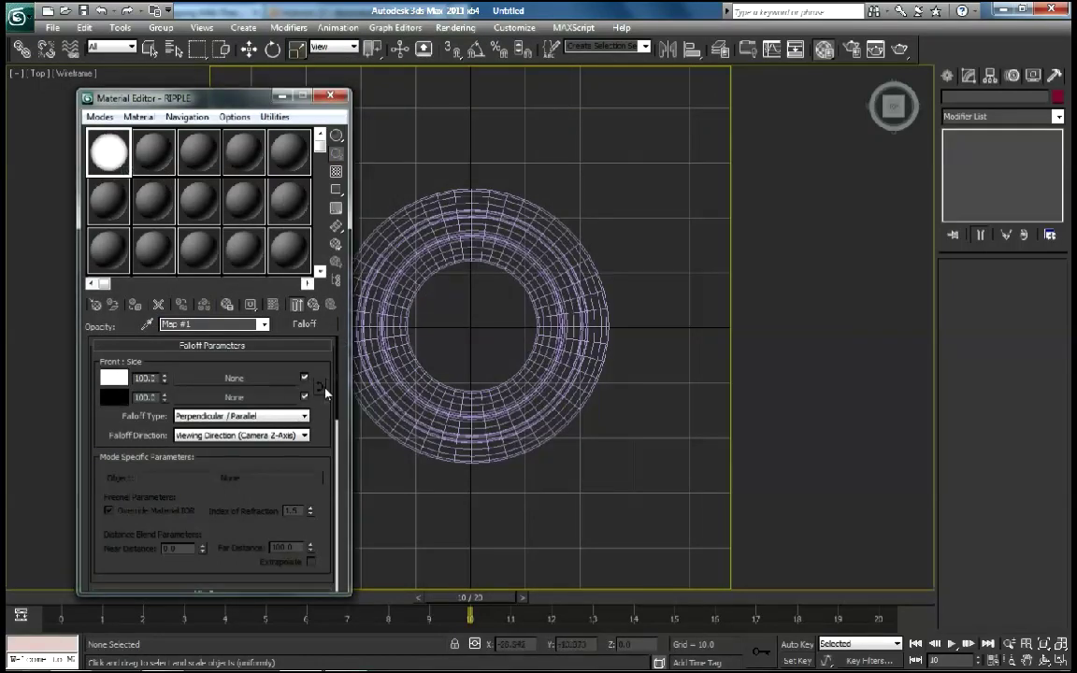
drag(450, 140, 462, 240)
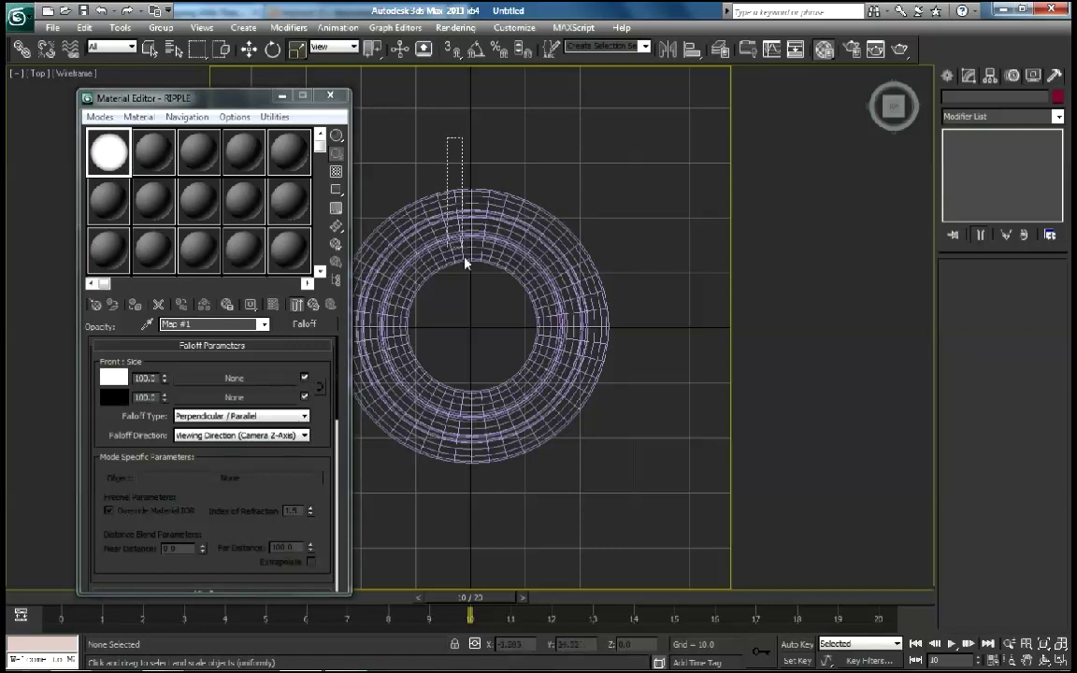
click(120, 273)
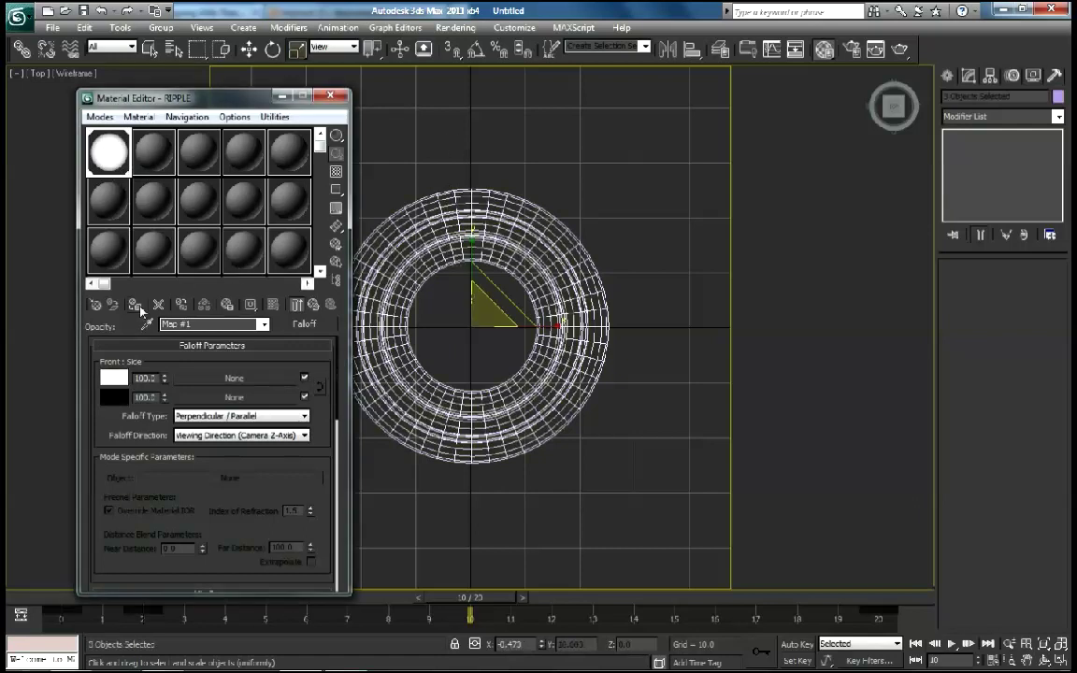
click(472, 285)
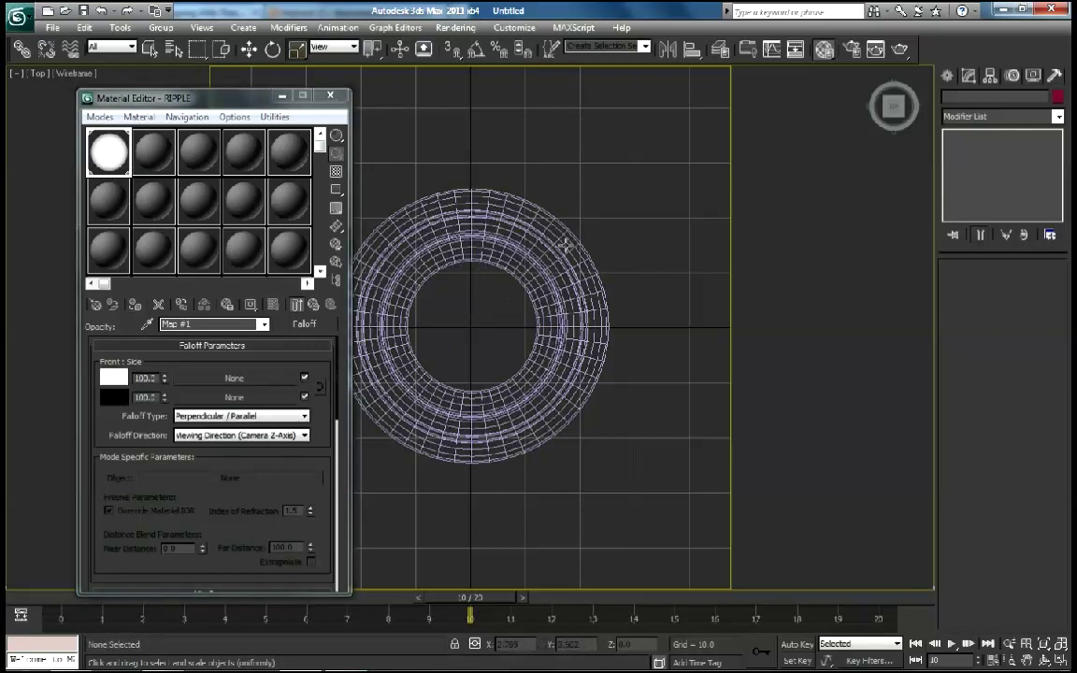
drag(899, 49, 900, 96)
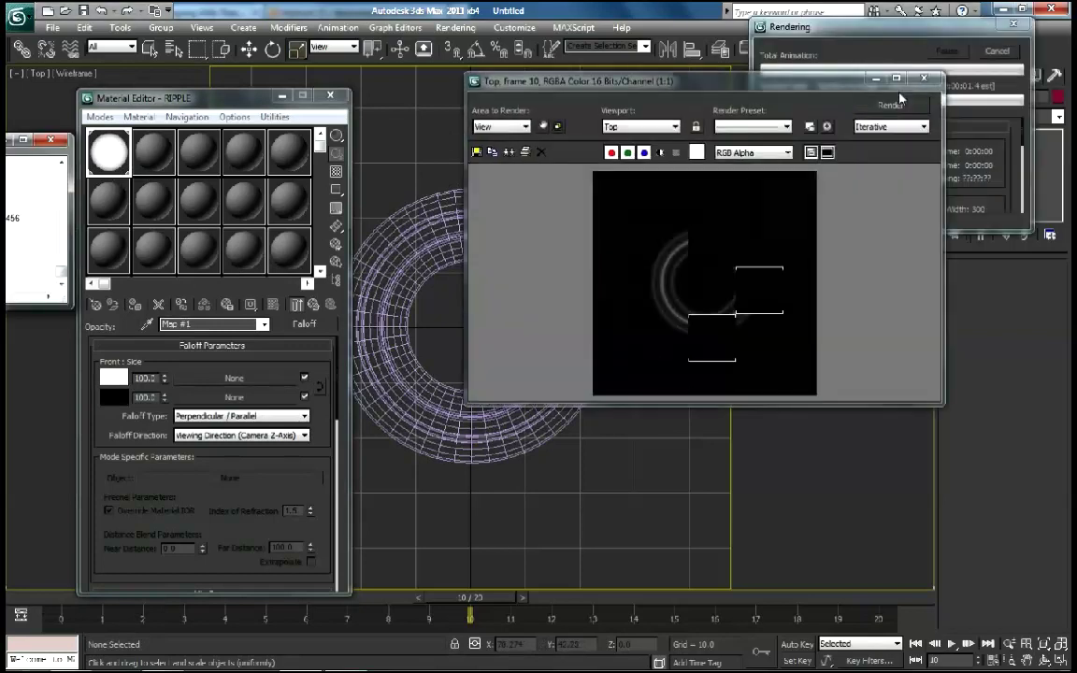
Test-render the ripple at frames 15 and 4.
drag(469, 597, 673, 597)
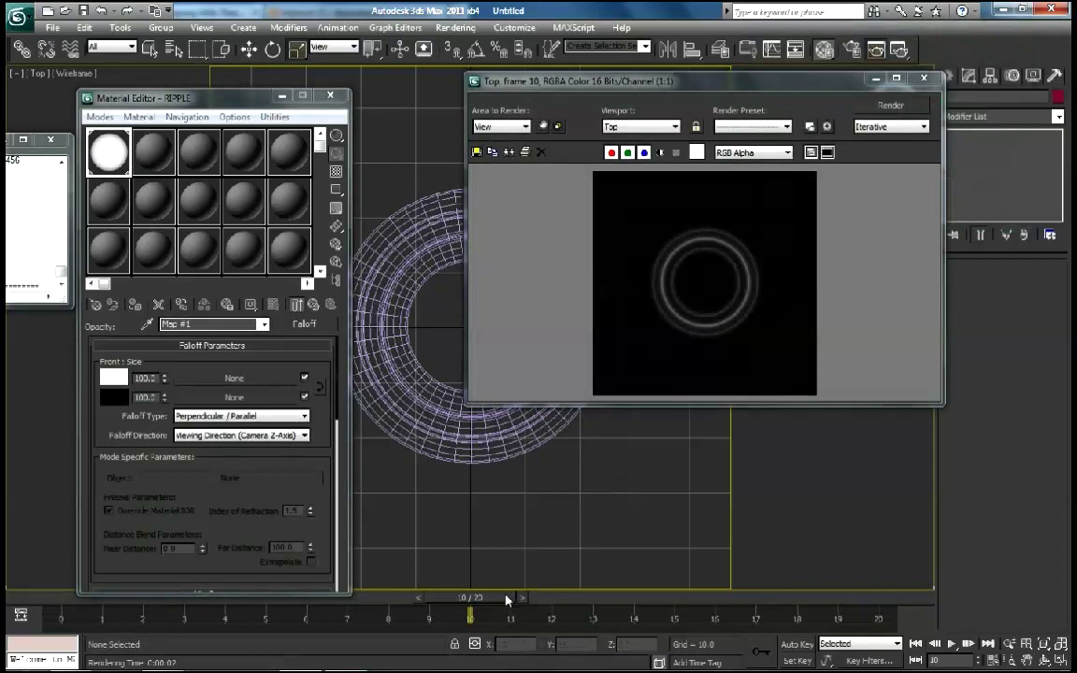
click(922, 102)
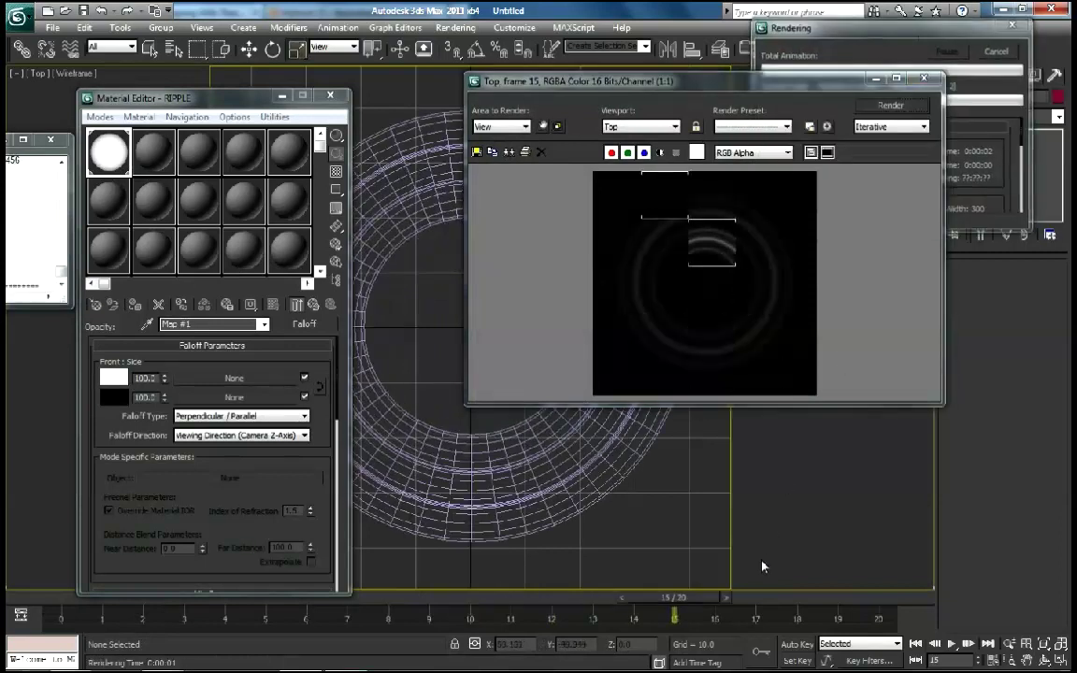
mouse_move(673, 597)
mouse_down()
mouse_move(827, 603)
mouse_move(225, 604)
mouse_up()
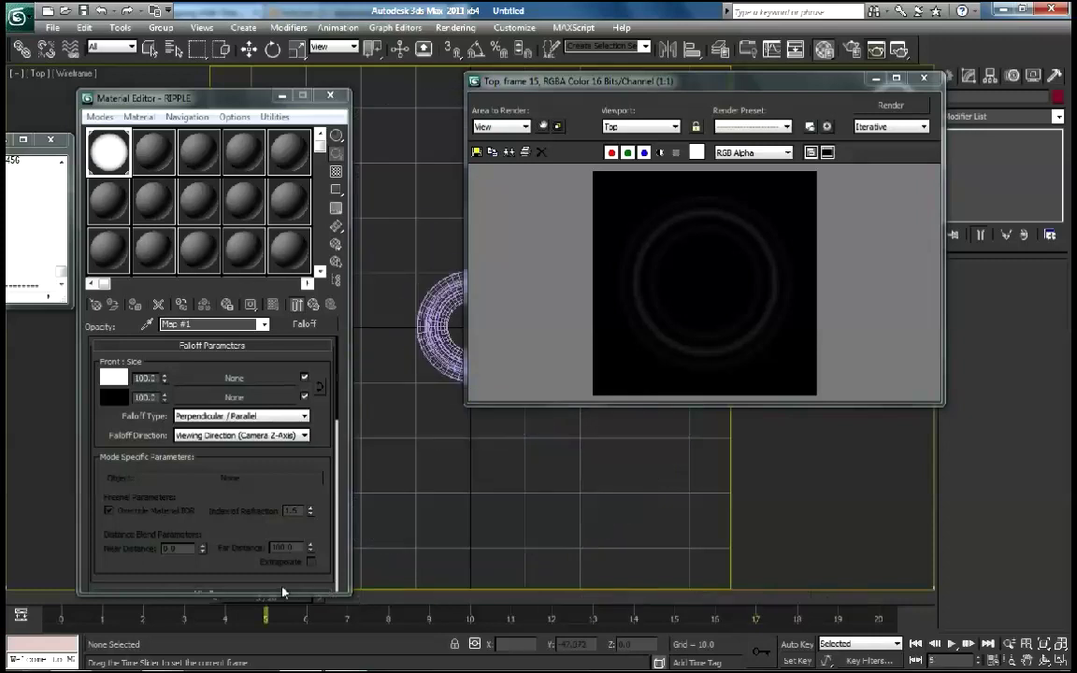
click(914, 106)
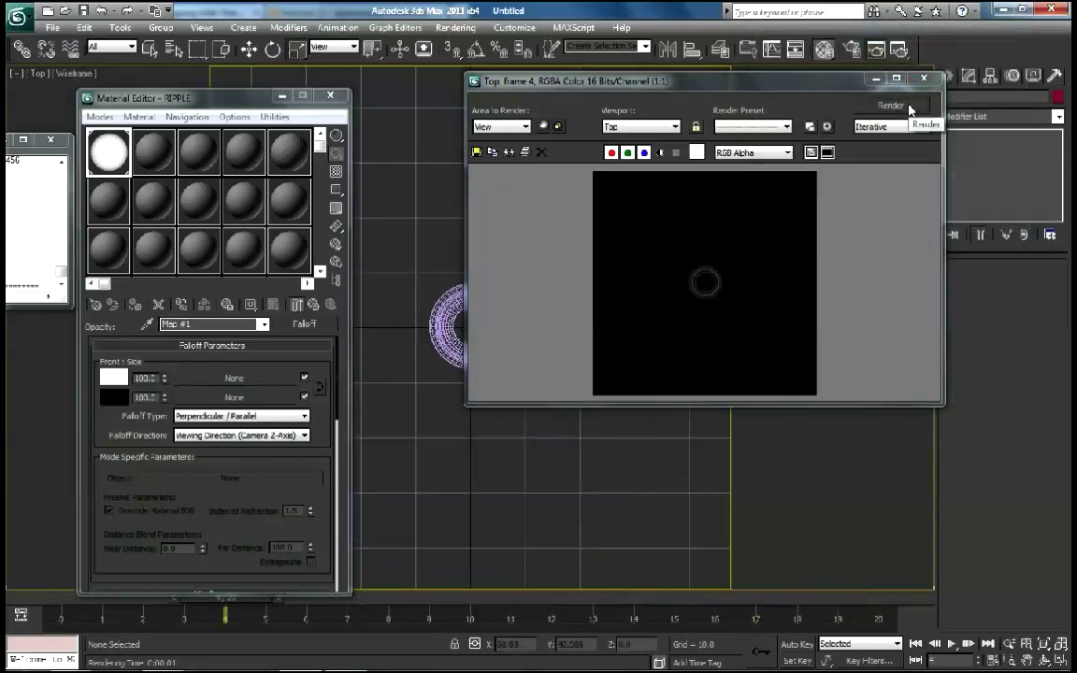
Test-render frames 2 and 5, then close the Rendered Frame Window.
drag(232, 605, 142, 605)
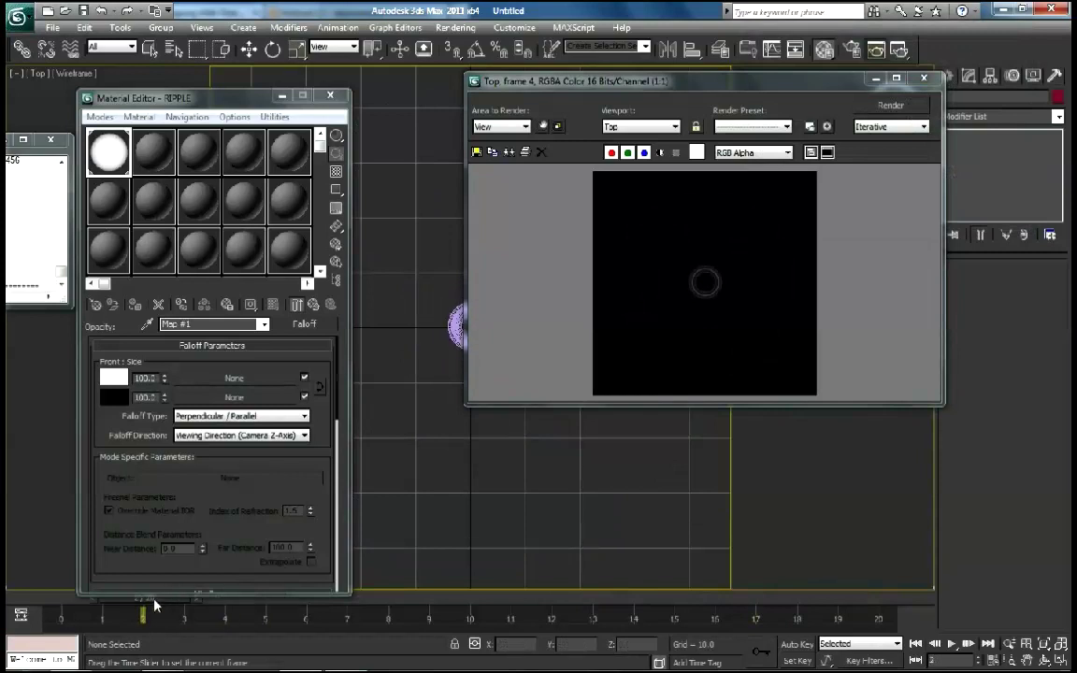
click(905, 105)
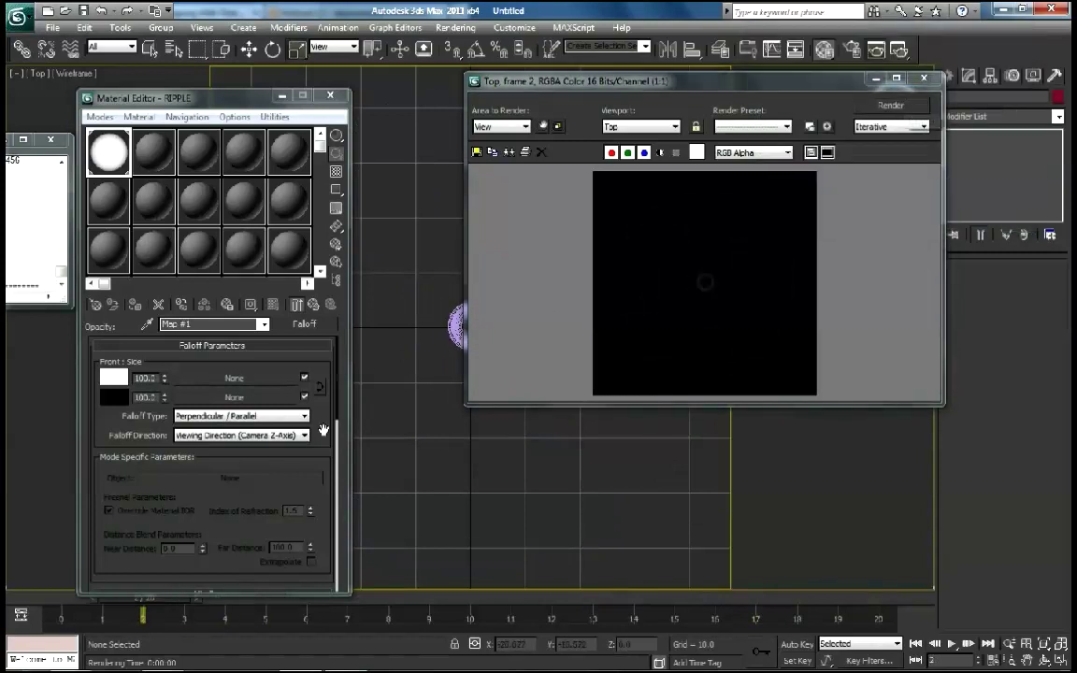
drag(143, 614, 276, 610)
key(r)
click(907, 106)
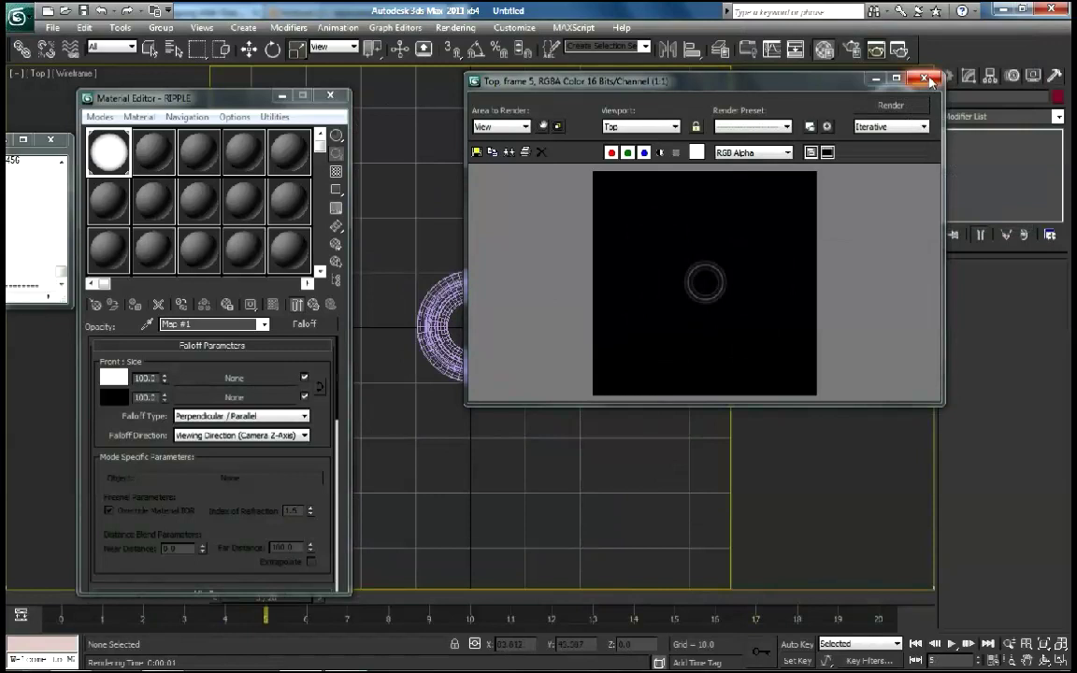
click(924, 79)
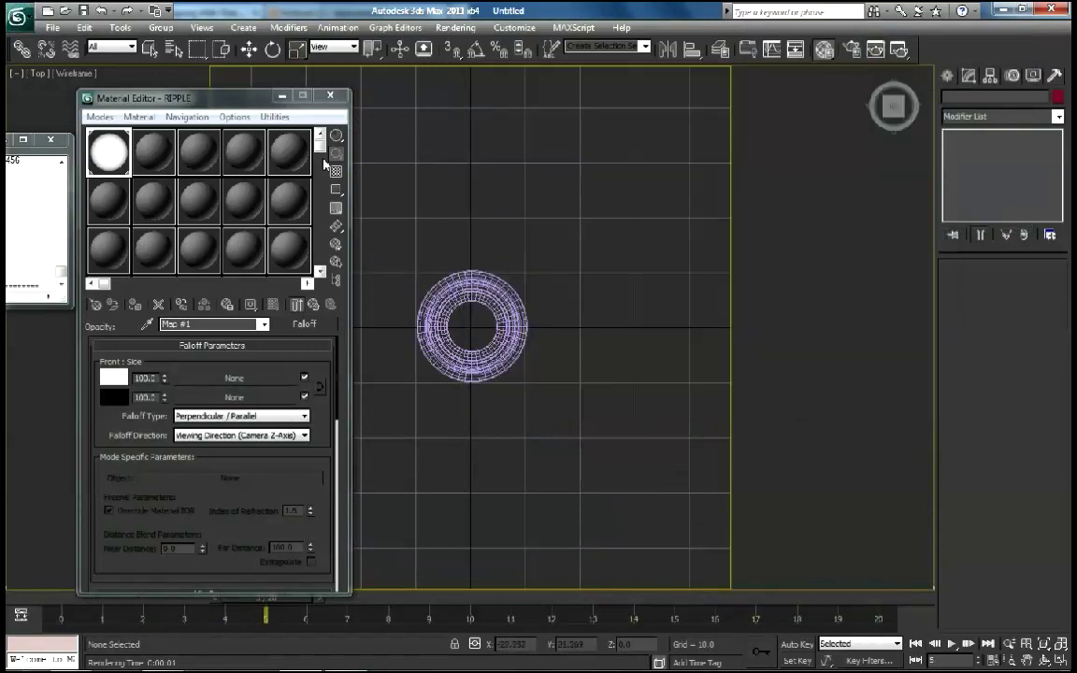
Close the Material Editor, go to frame 20, and show Render Setup's Render Output section.
click(330, 96)
mouse_move(257, 596)
mouse_down()
mouse_move(41, 605)
mouse_move(881, 501)
mouse_up()
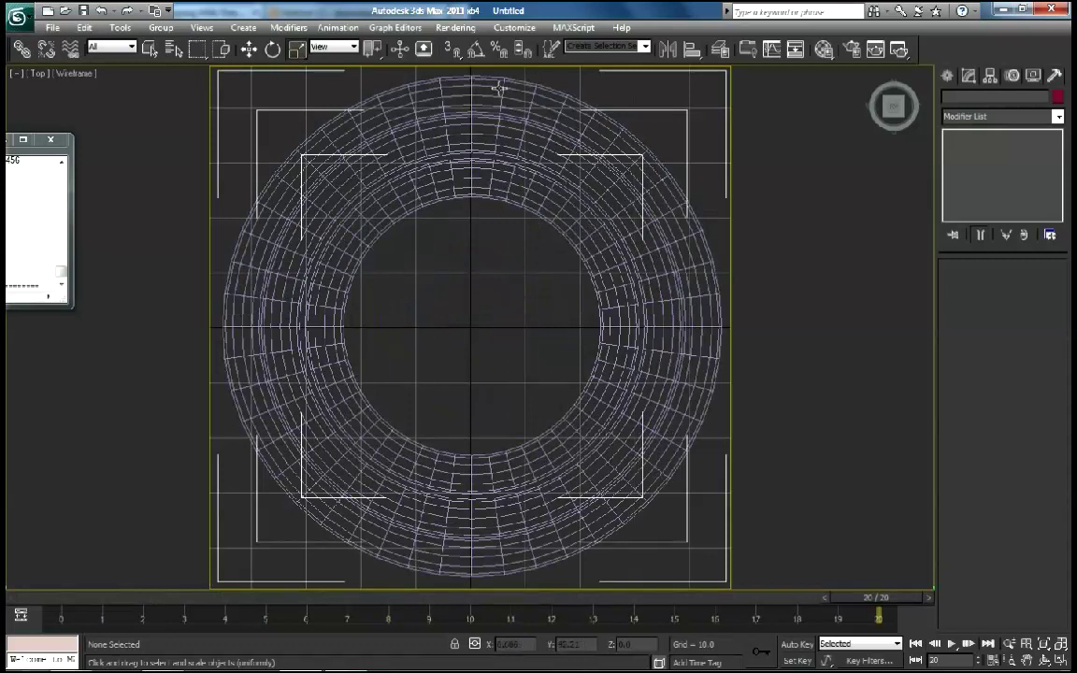
click(456, 28)
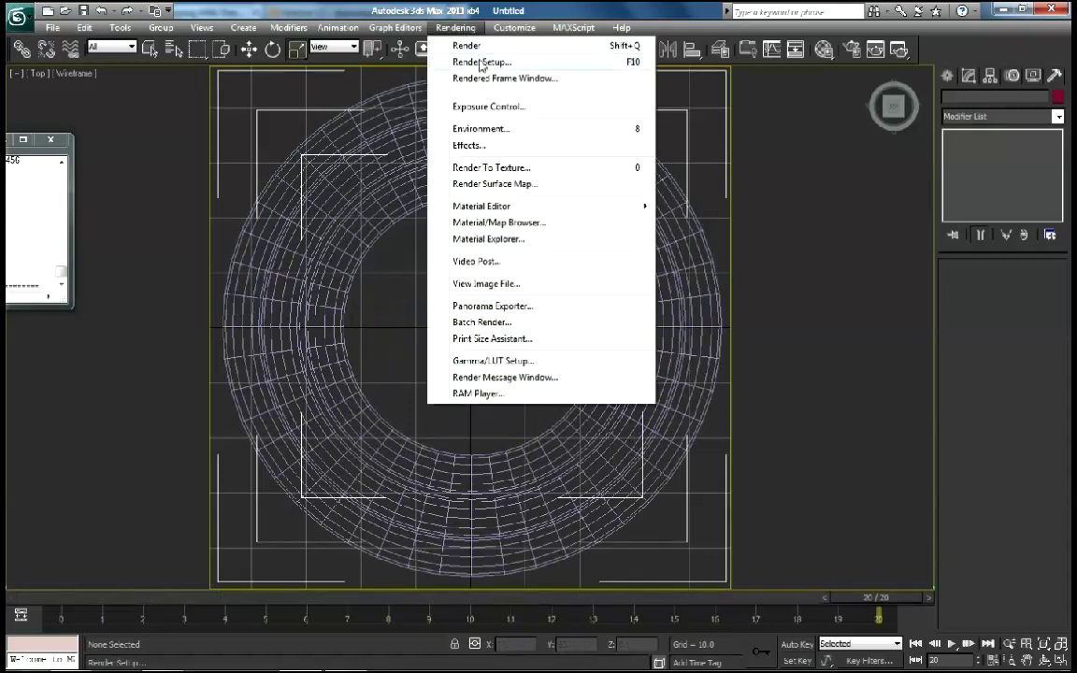
click(480, 63)
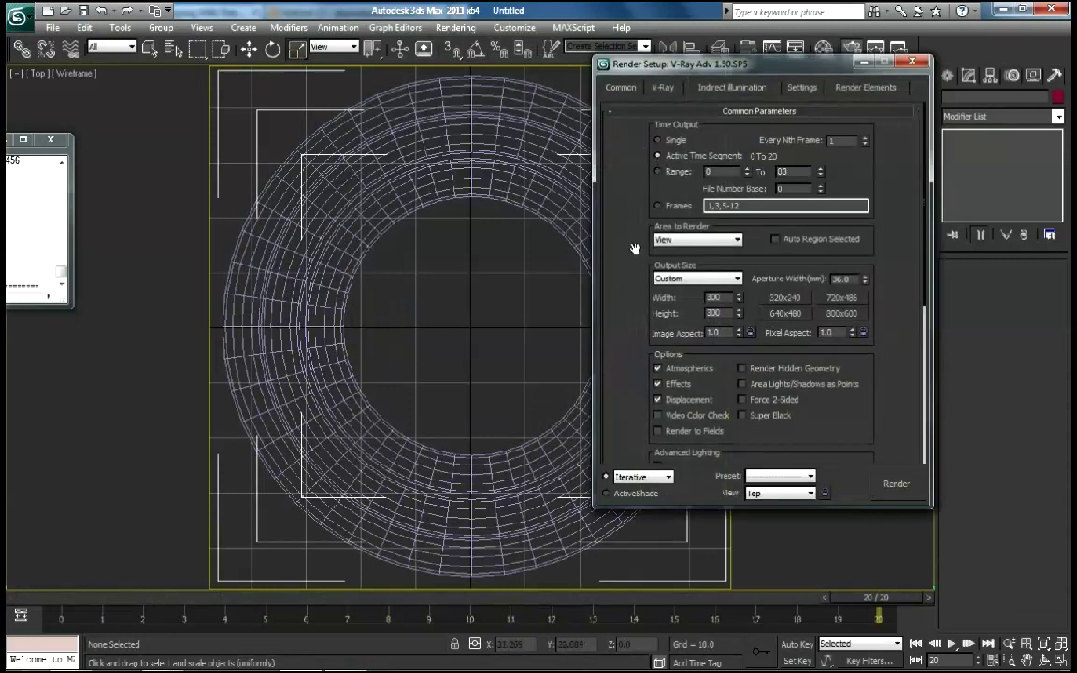
scroll(634, 295, down, 1)
scroll(634, 295, down, 2)
scroll(633, 294, down, 2)
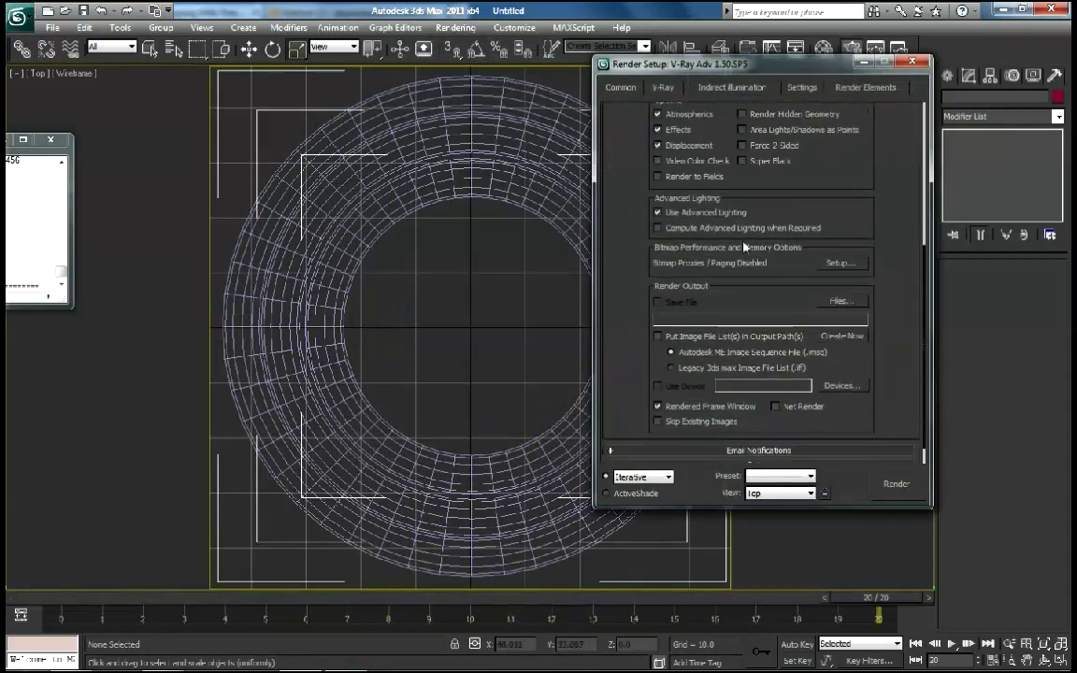
Point the render output location to the 3D_WORLD_TUTORIAL\RENDERS\RIPPLE_MAP folder.
click(837, 301)
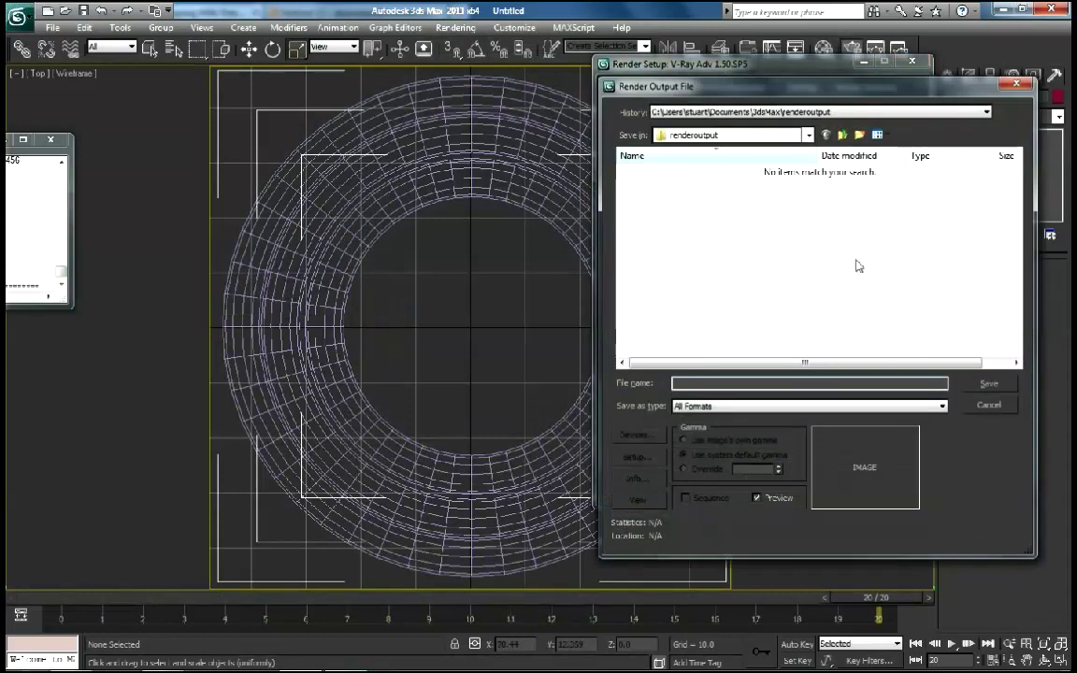
click(832, 113)
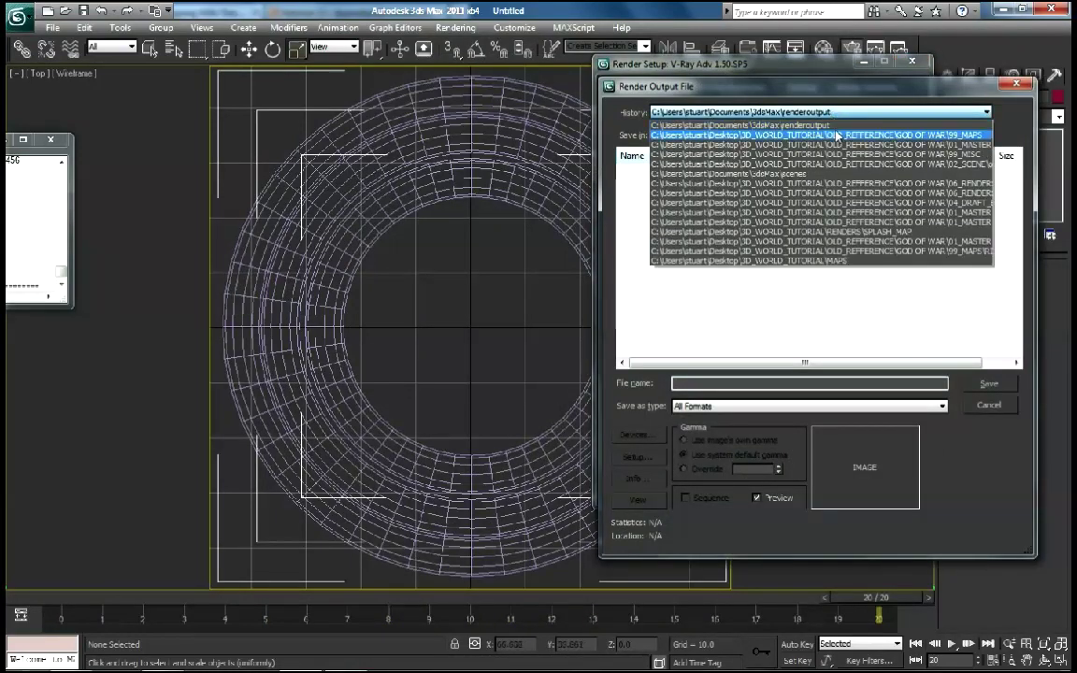
click(830, 184)
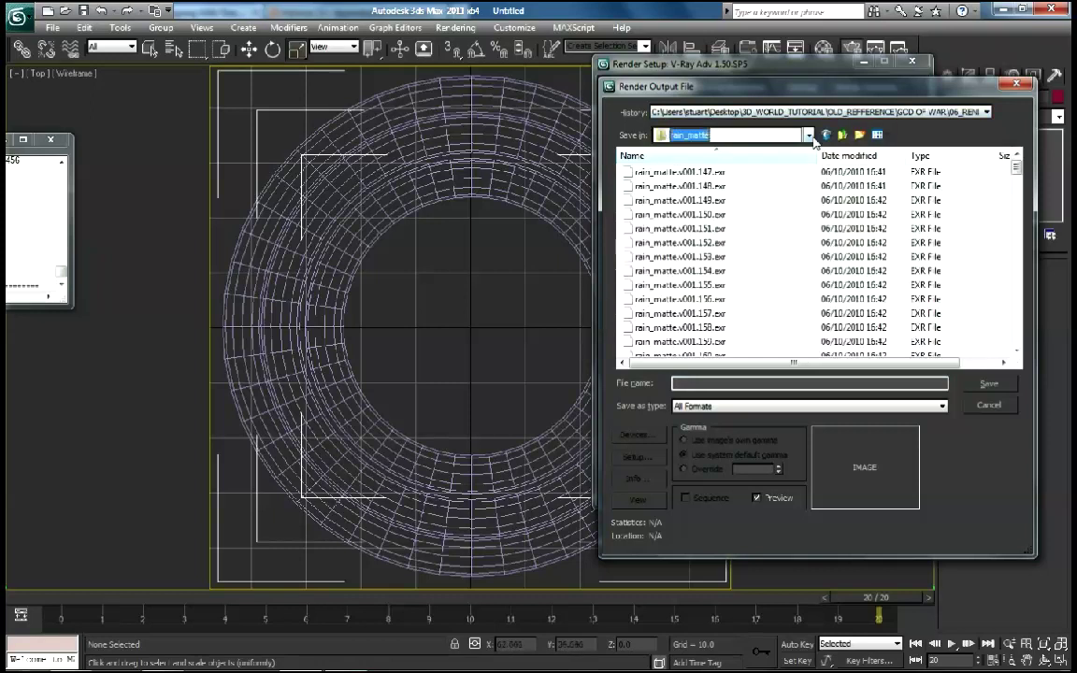
click(730, 135)
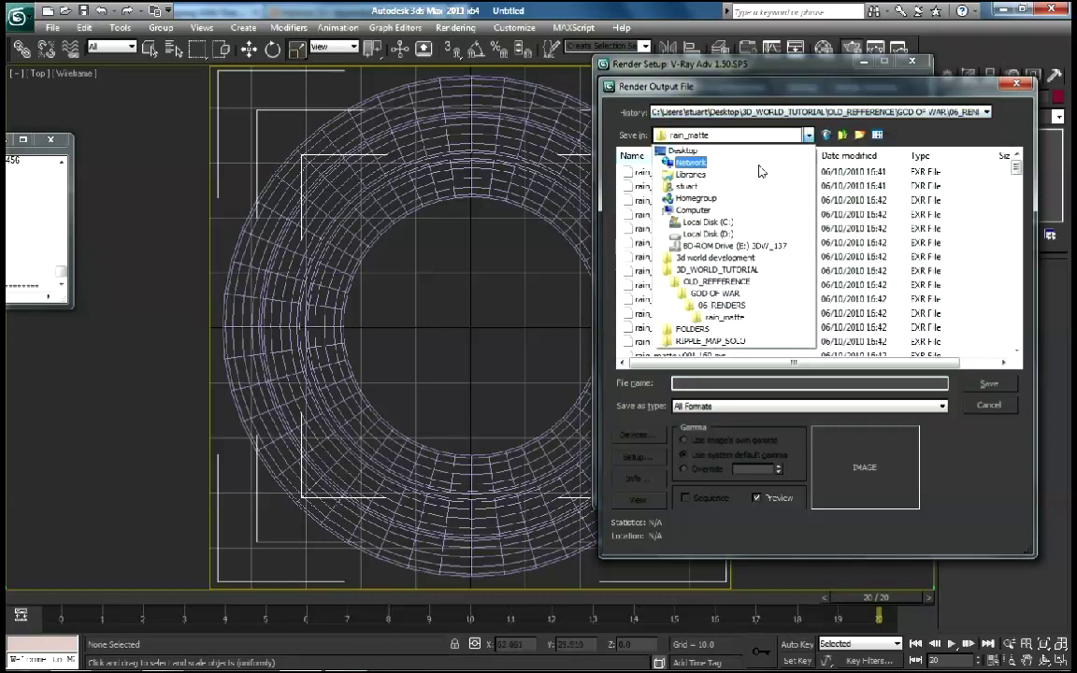
click(721, 271)
double_click(659, 200)
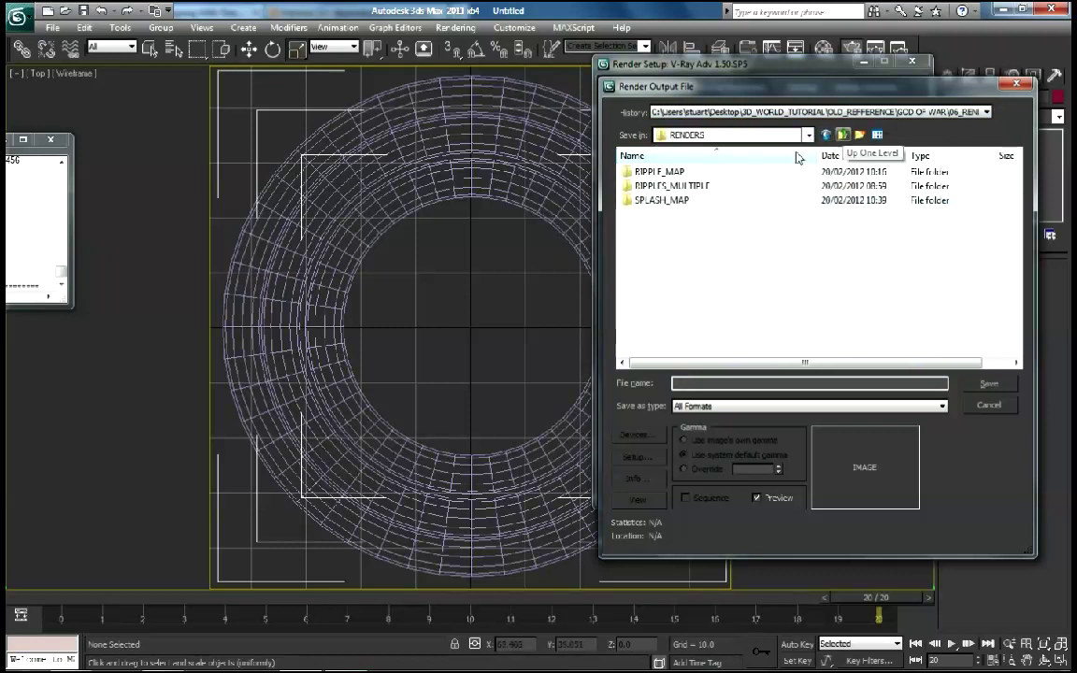
double_click(679, 174)
Name the output RIPPLE_MAP_ as Targa and accept the Targa image settings.
click(677, 172)
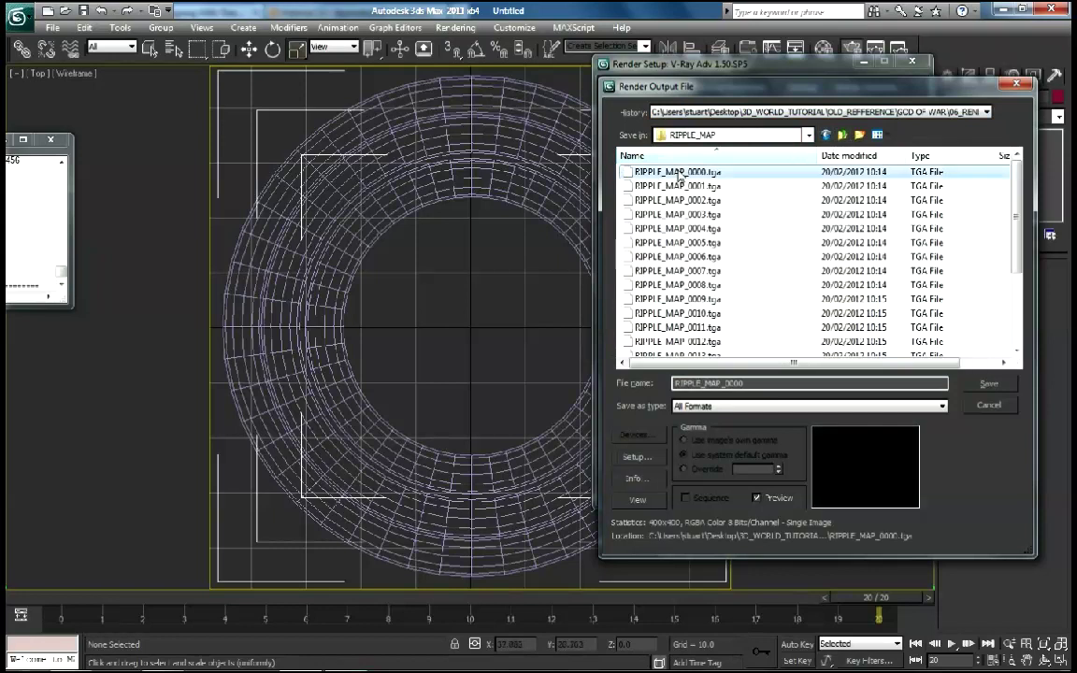
click(742, 383)
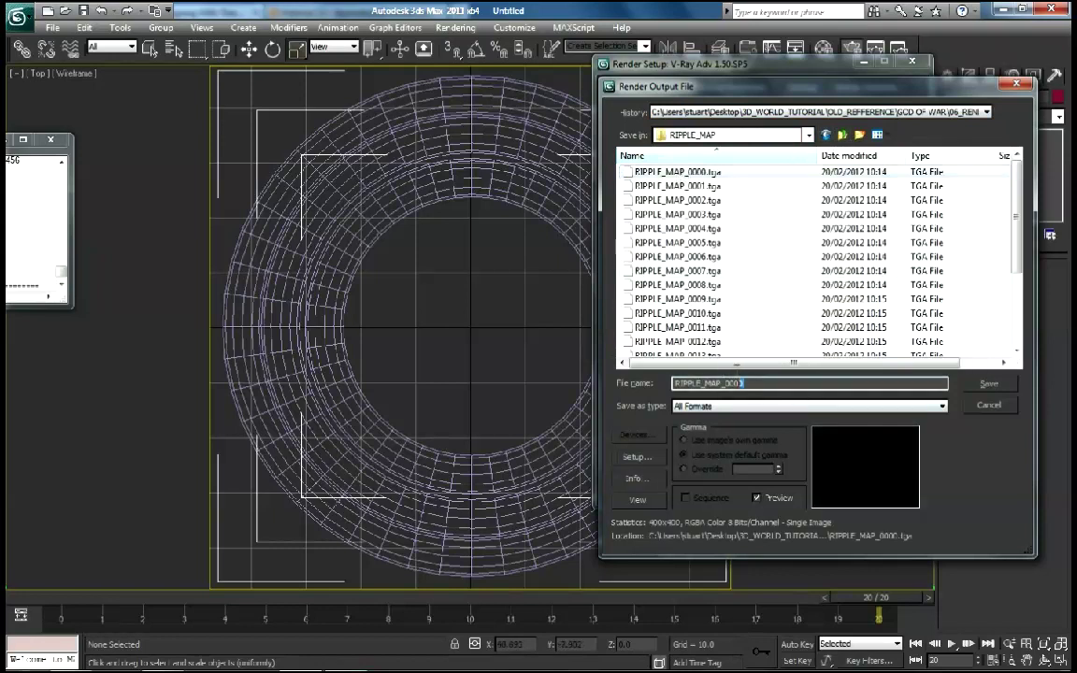
key(BackSpace)
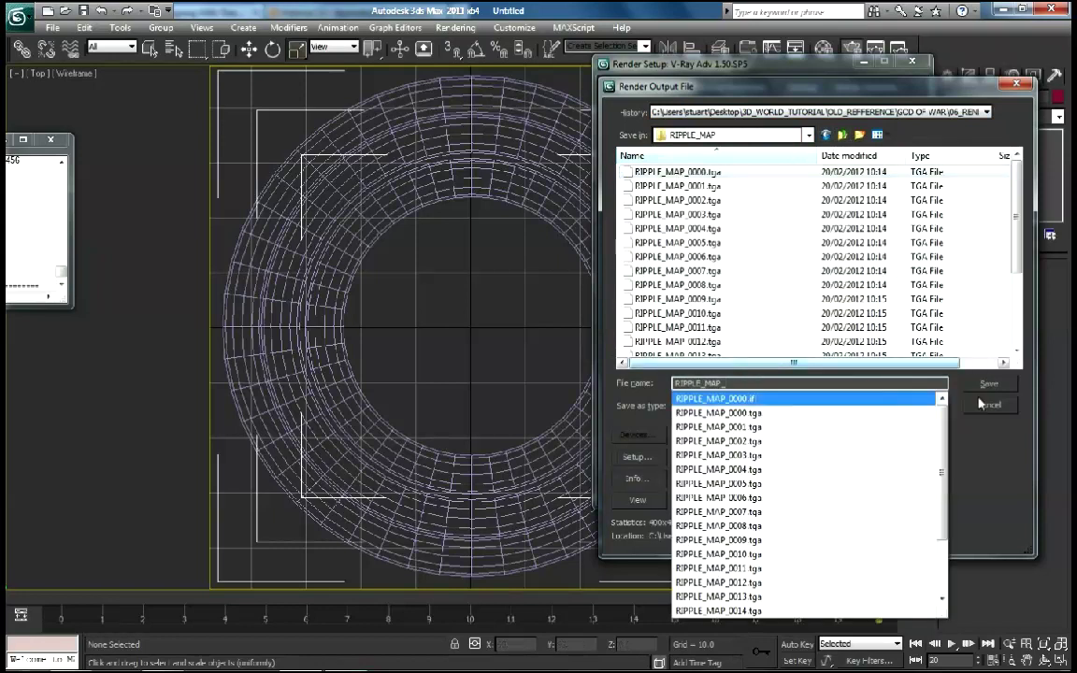
click(995, 425)
click(813, 405)
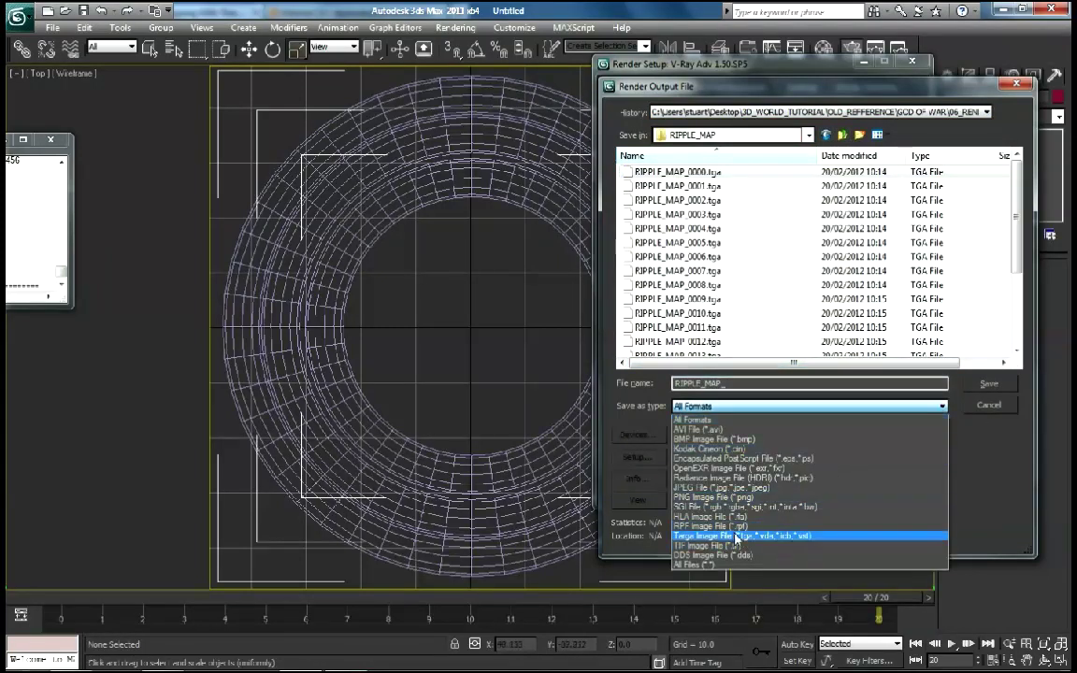
click(724, 536)
click(988, 383)
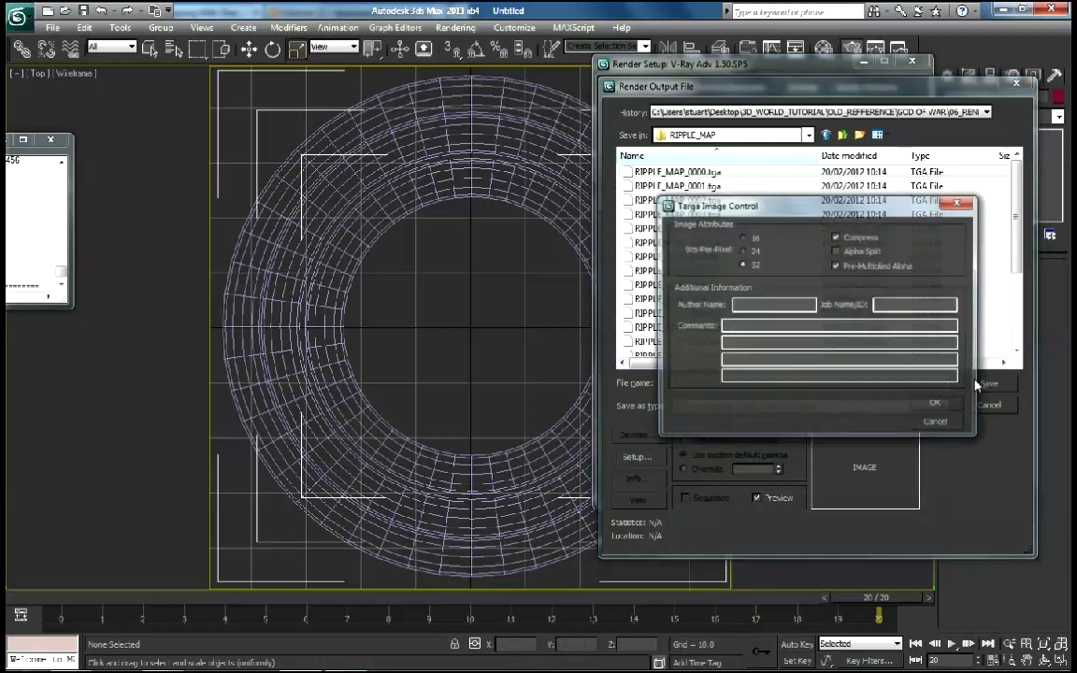
click(932, 405)
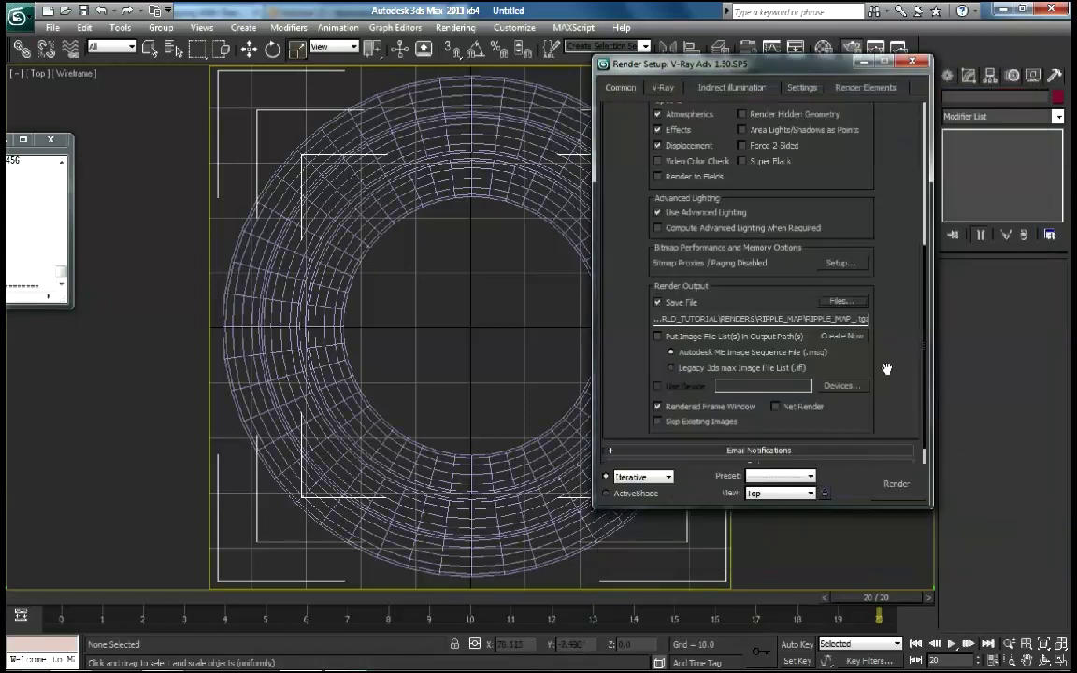
Switch rendering to Production and save the scene as RIPPLE_MAP, replacing the existing file.
click(669, 477)
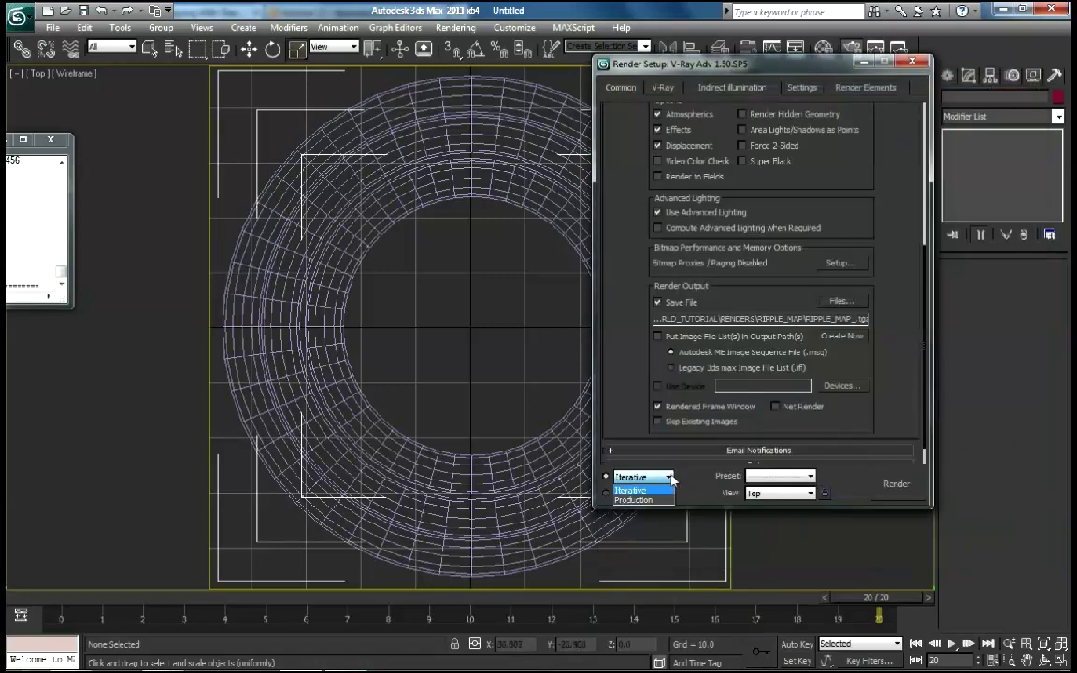
click(636, 490)
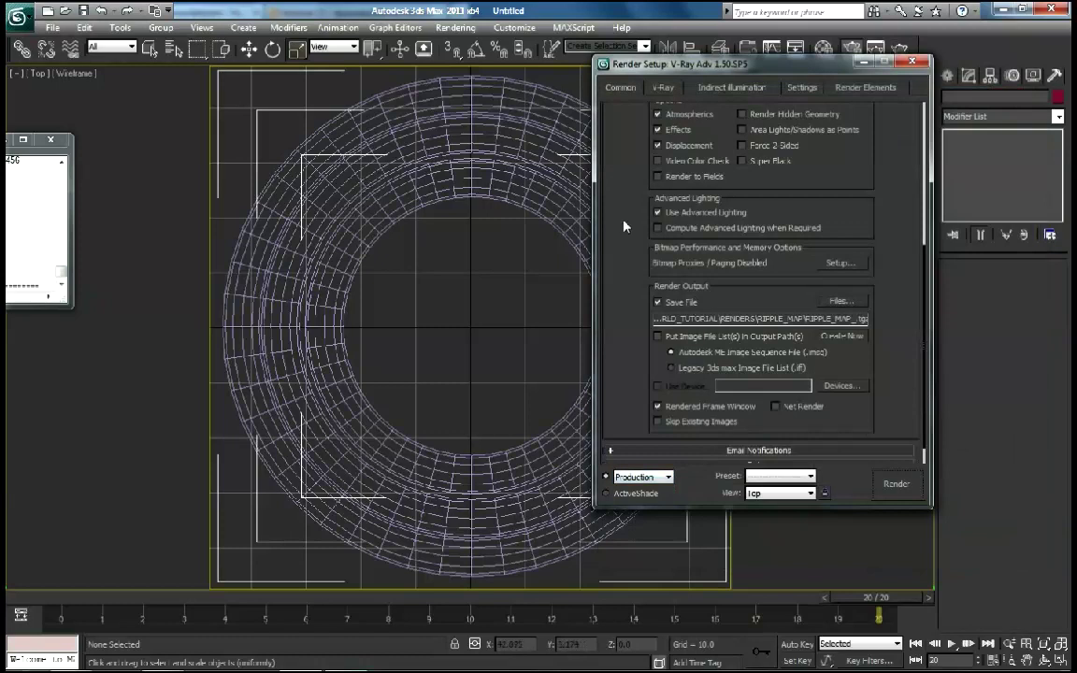
click(53, 27)
click(104, 165)
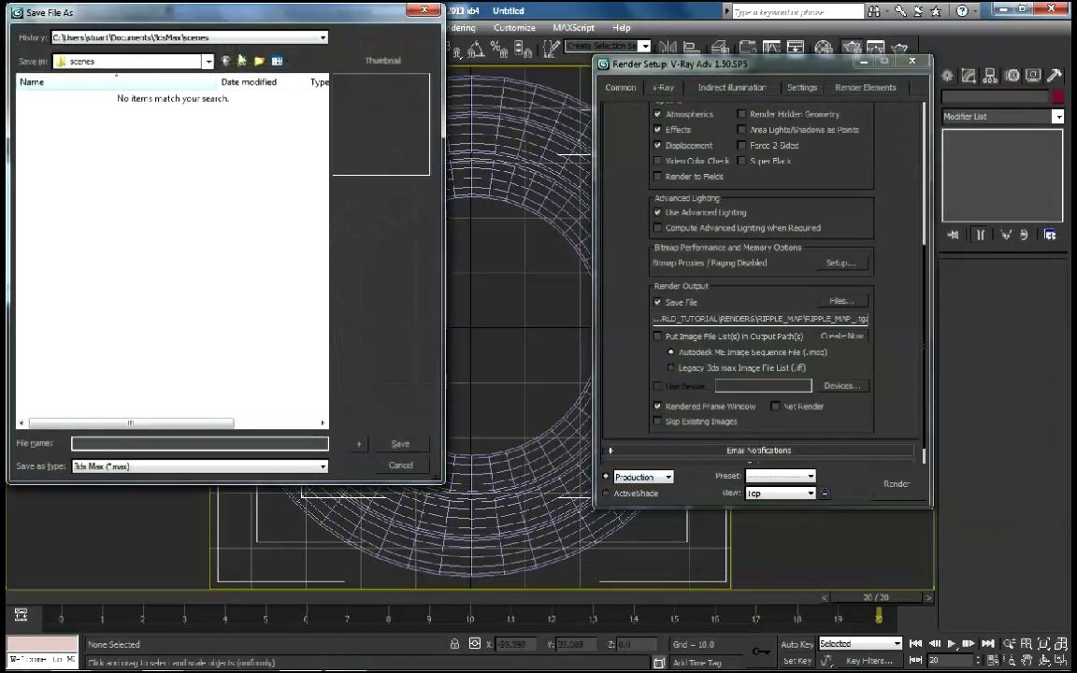
click(229, 39)
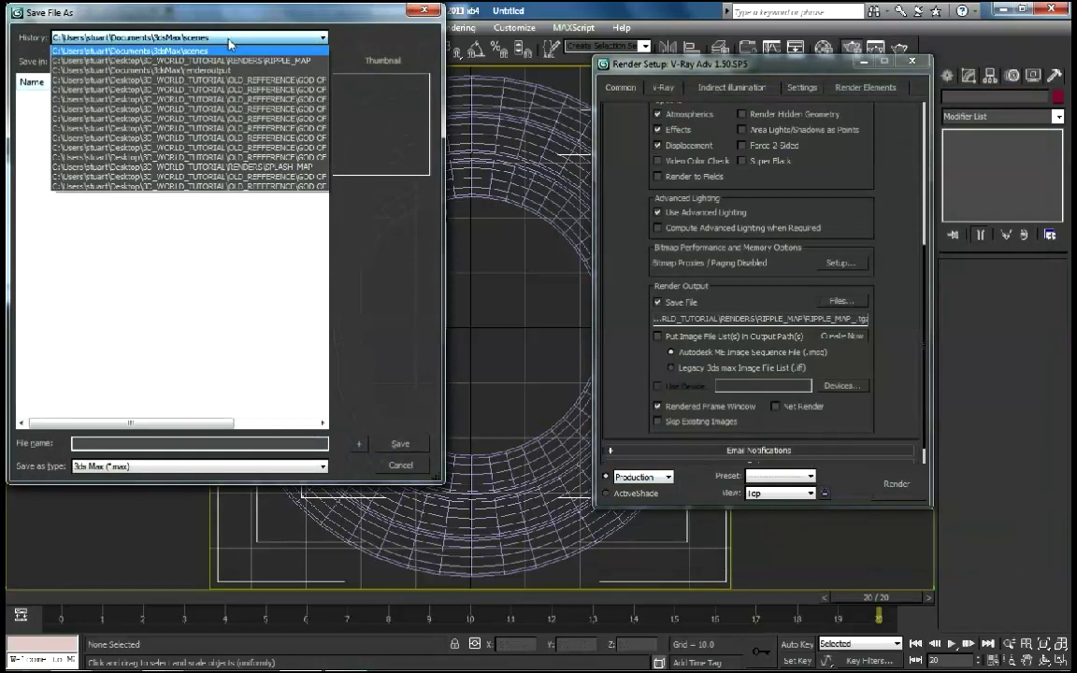
click(230, 47)
click(208, 61)
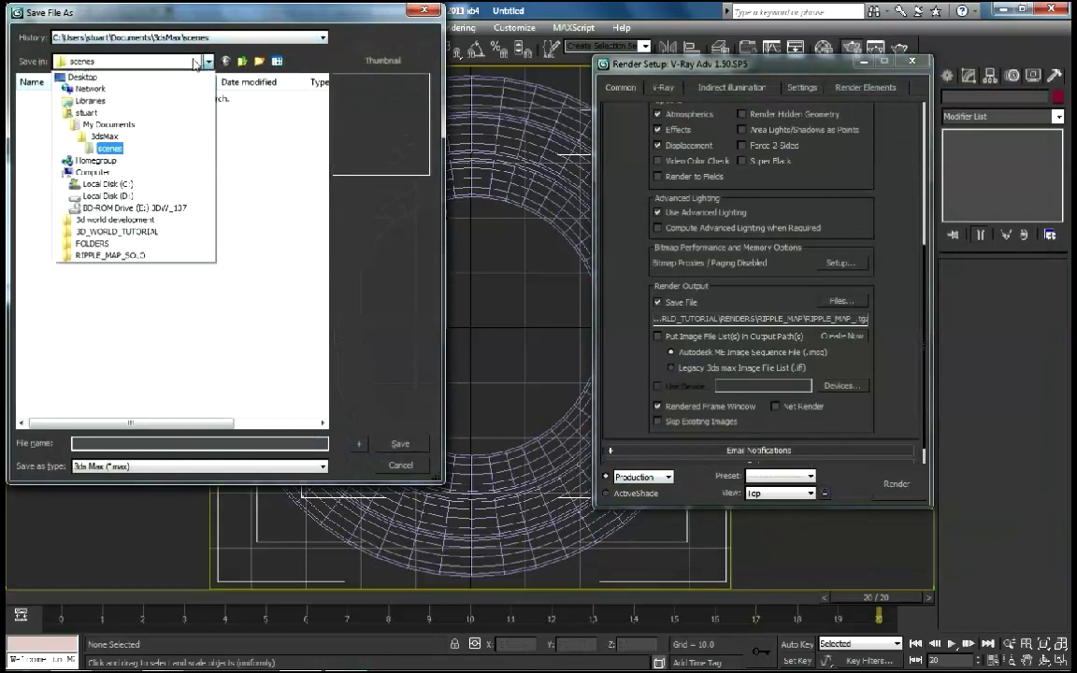
click(112, 231)
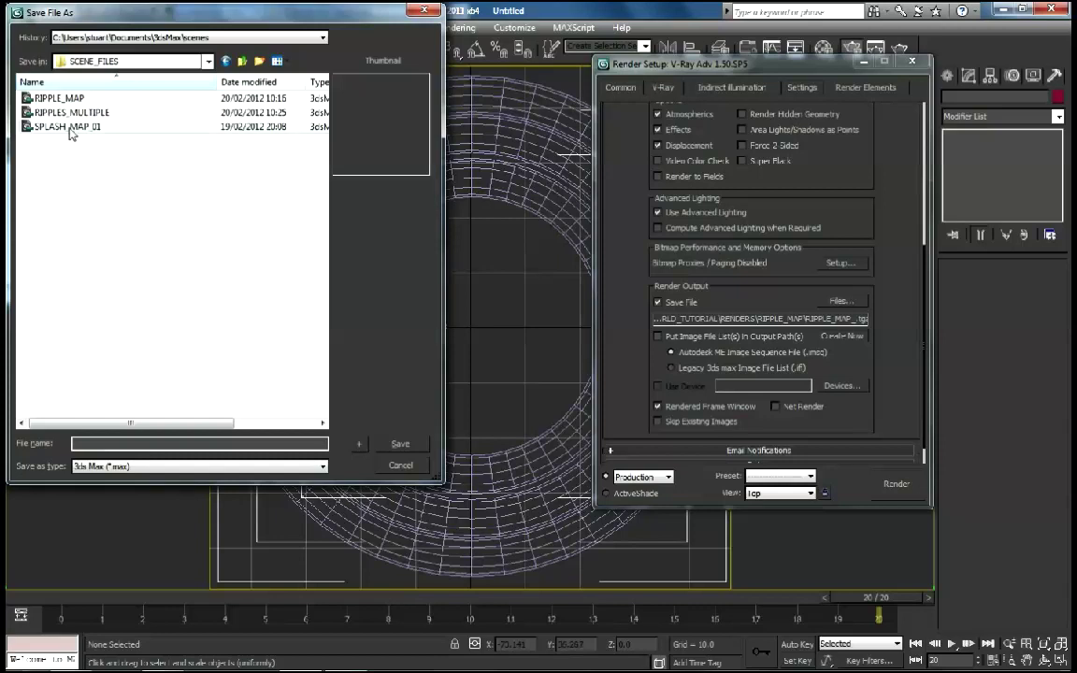
double_click(58, 99)
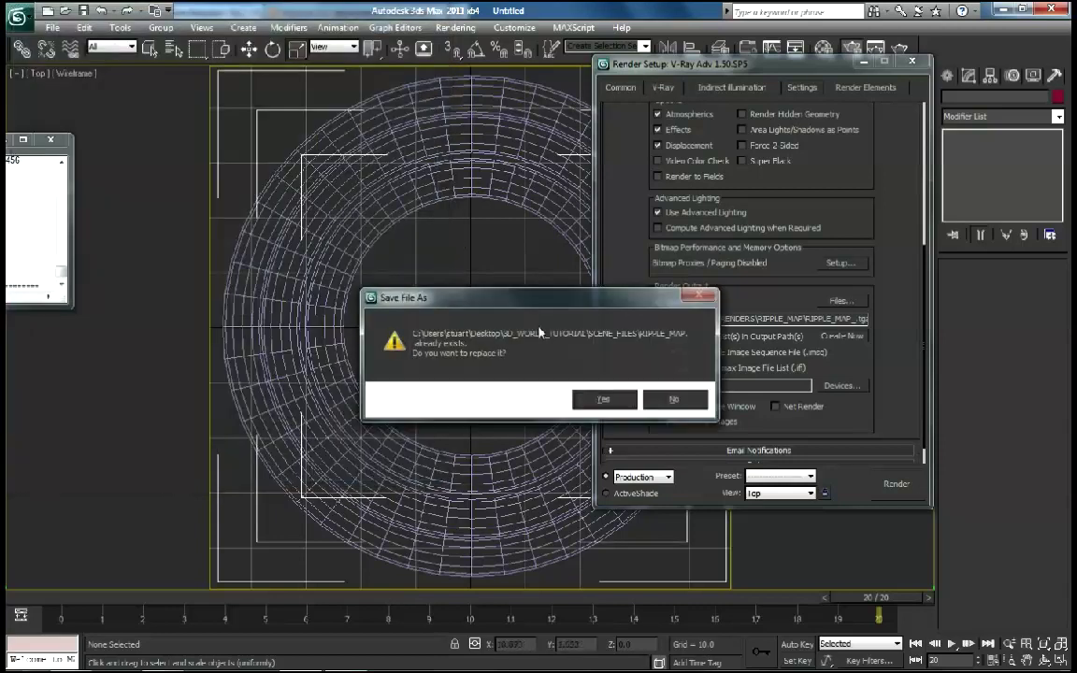
click(598, 400)
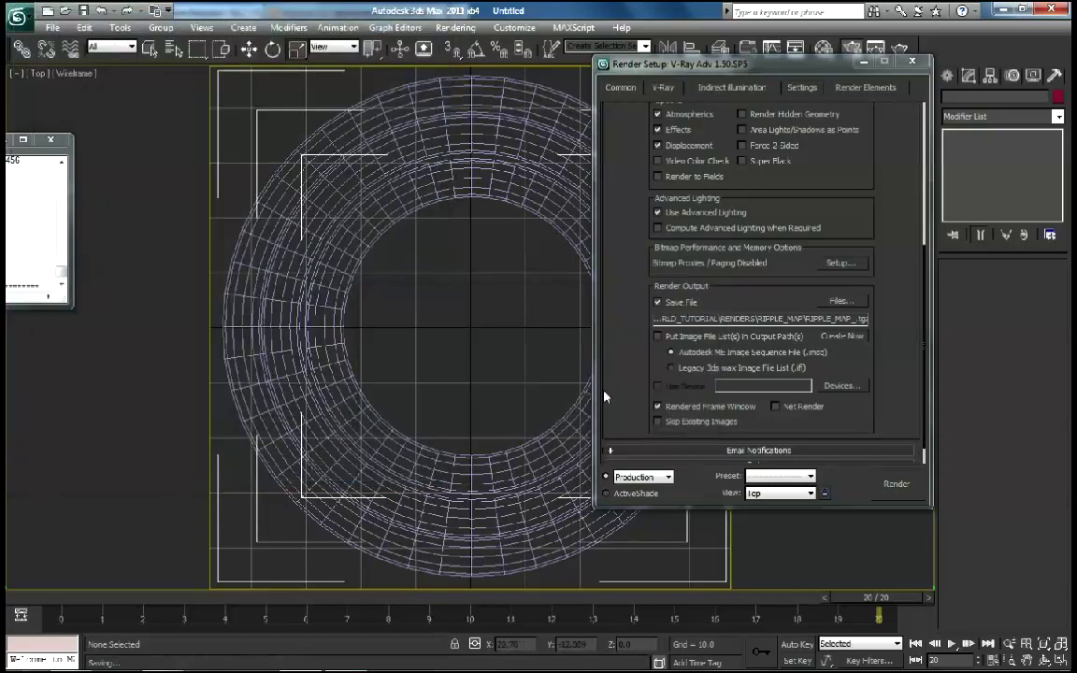
Render frames 0–20 to the RIPPLE_MAP_ Targa sequence, overwriting old frames, then close the preview.
click(903, 485)
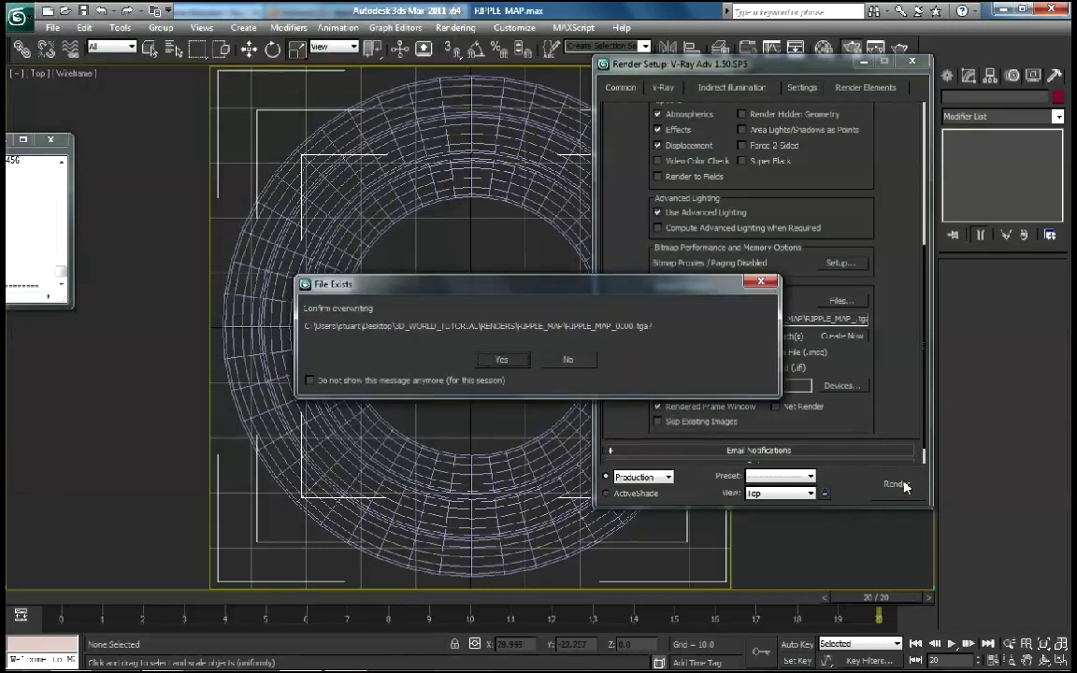
click(503, 360)
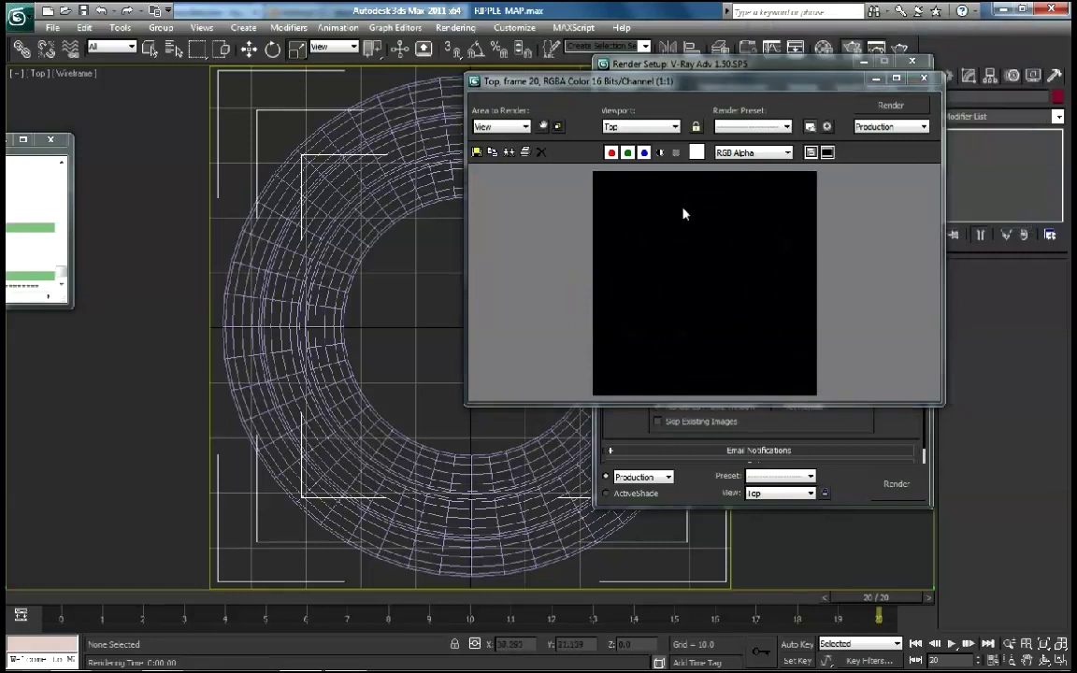
click(920, 80)
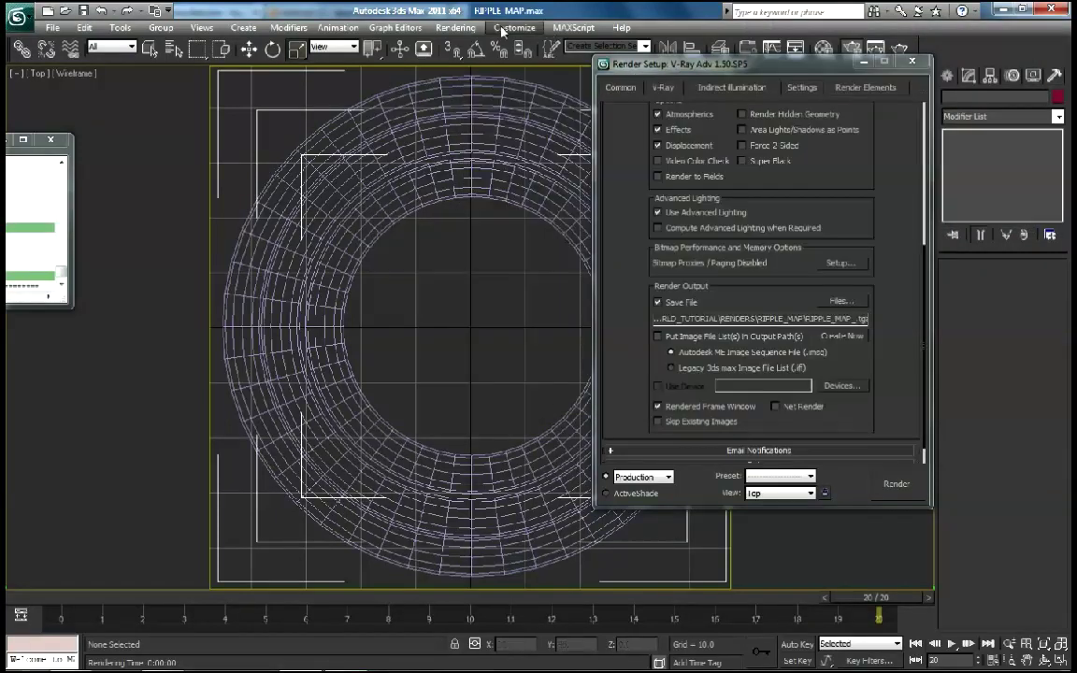
Load the RIPPLE_MAP_0000 image sequence into RAM Player Channel A.
click(455, 27)
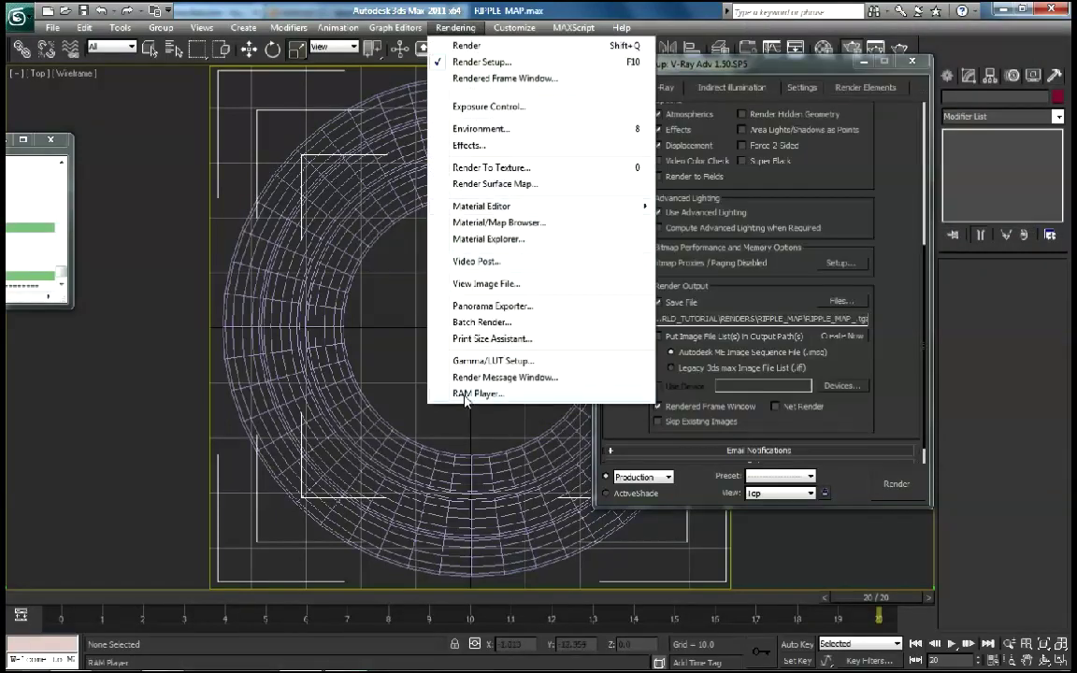
click(465, 397)
click(329, 226)
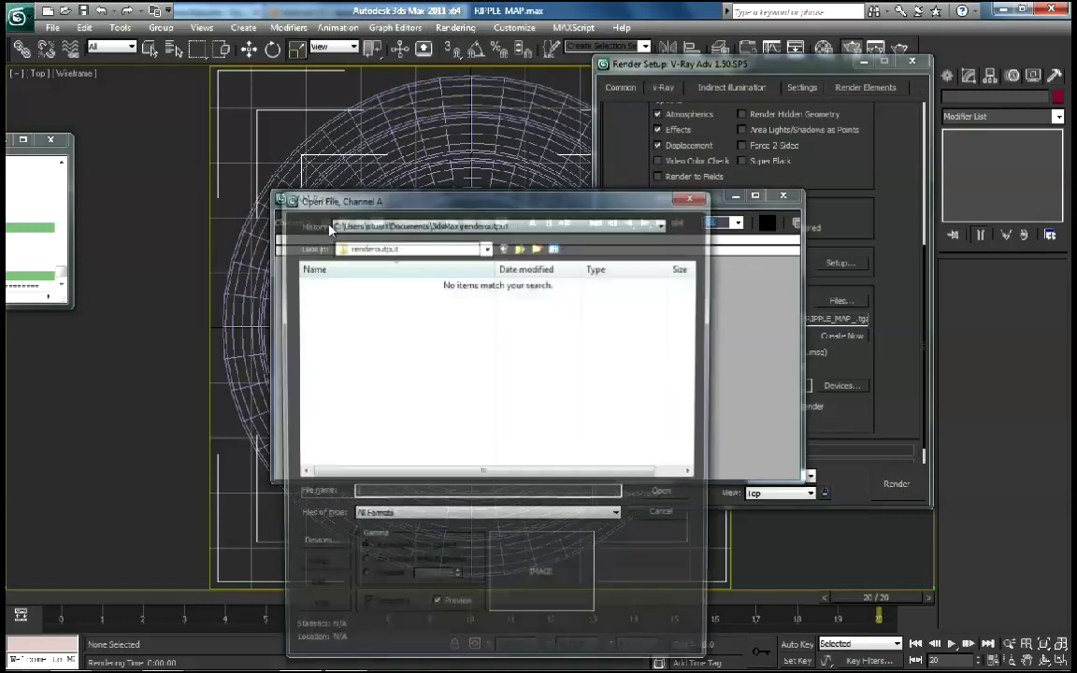
click(366, 224)
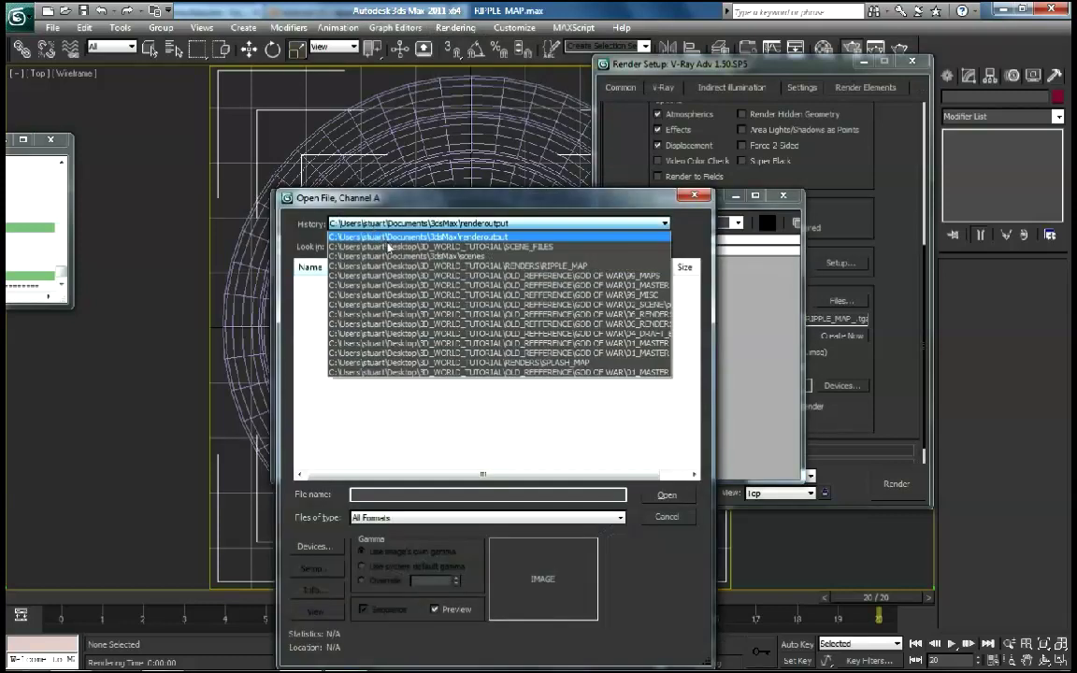
click(386, 266)
click(351, 283)
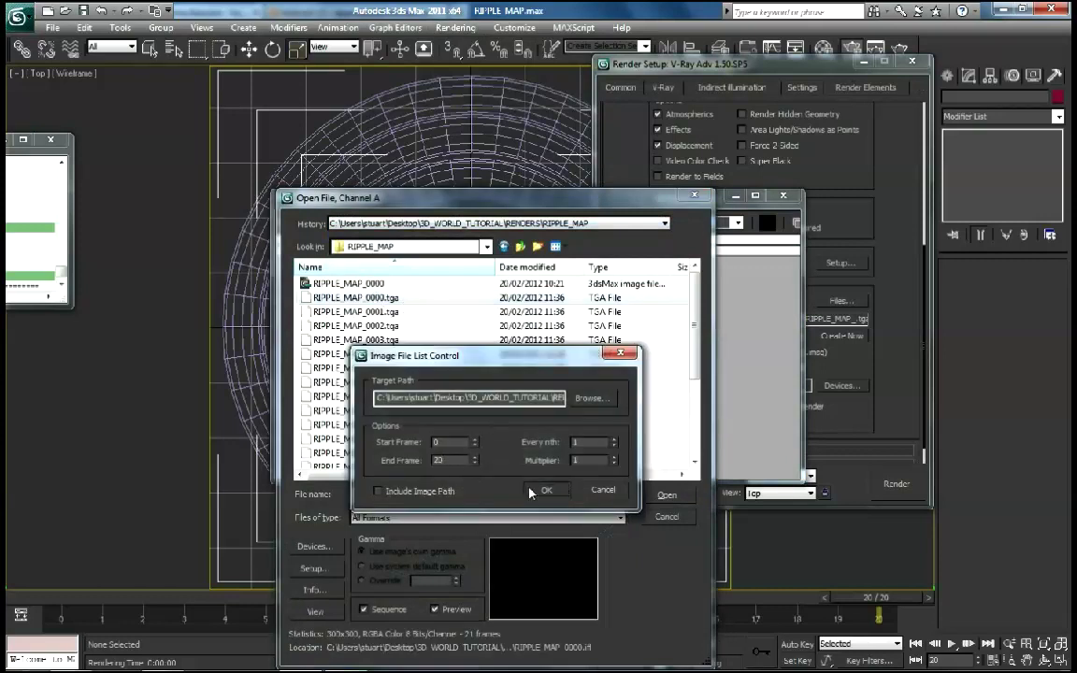
click(543, 490)
click(558, 411)
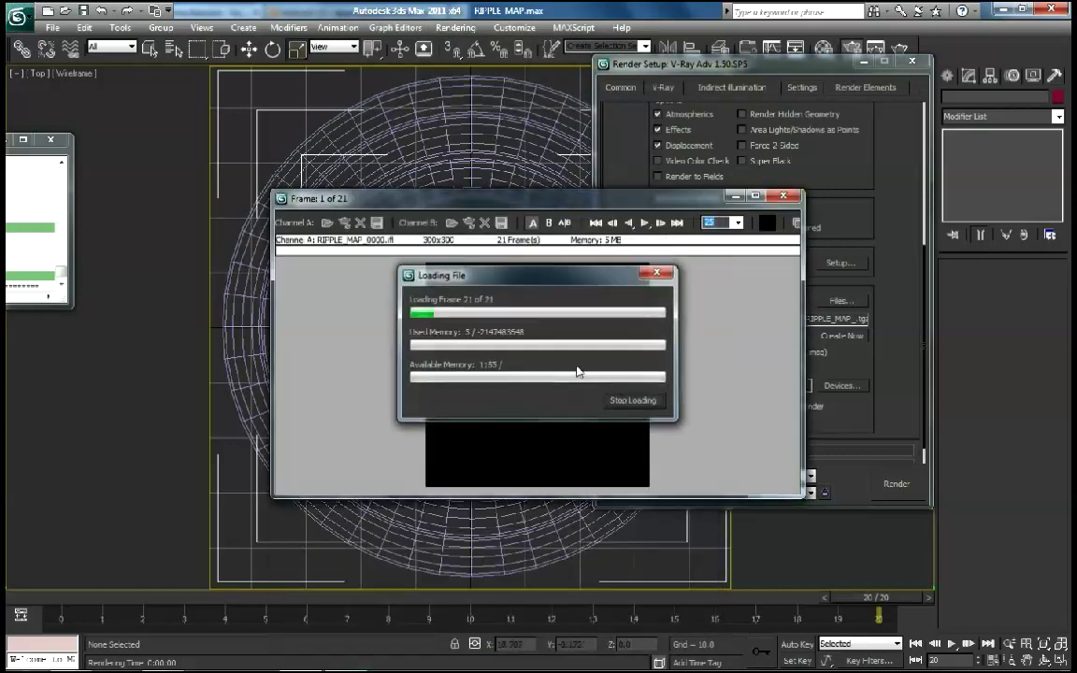
Play the ripple animation, stop it, and close the RAM Player.
click(641, 226)
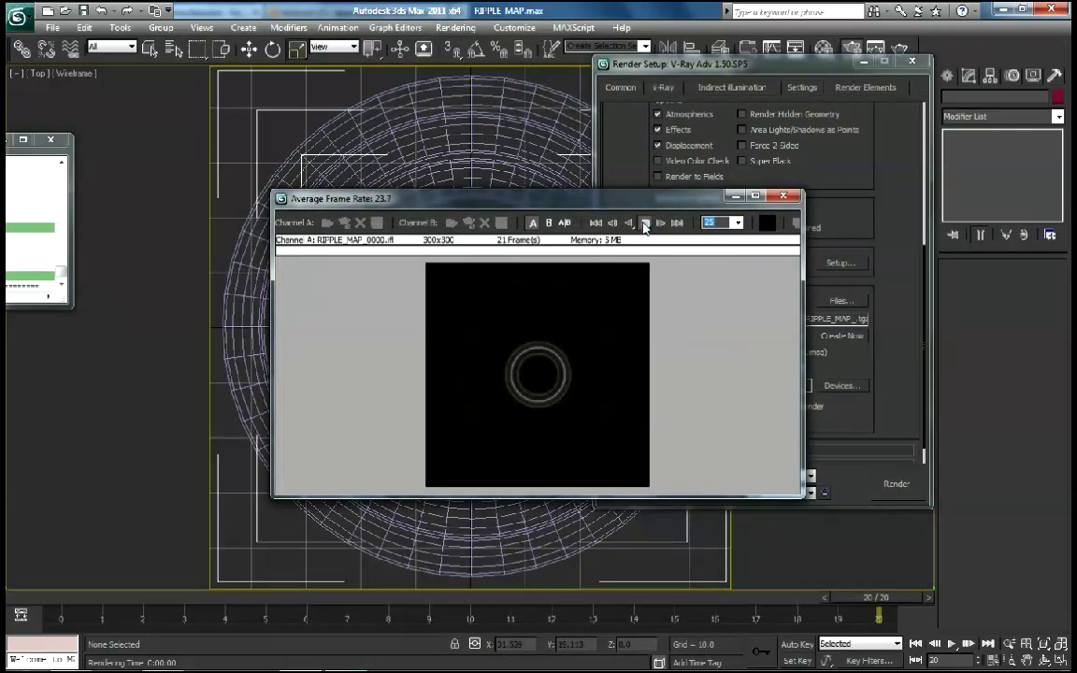
click(645, 225)
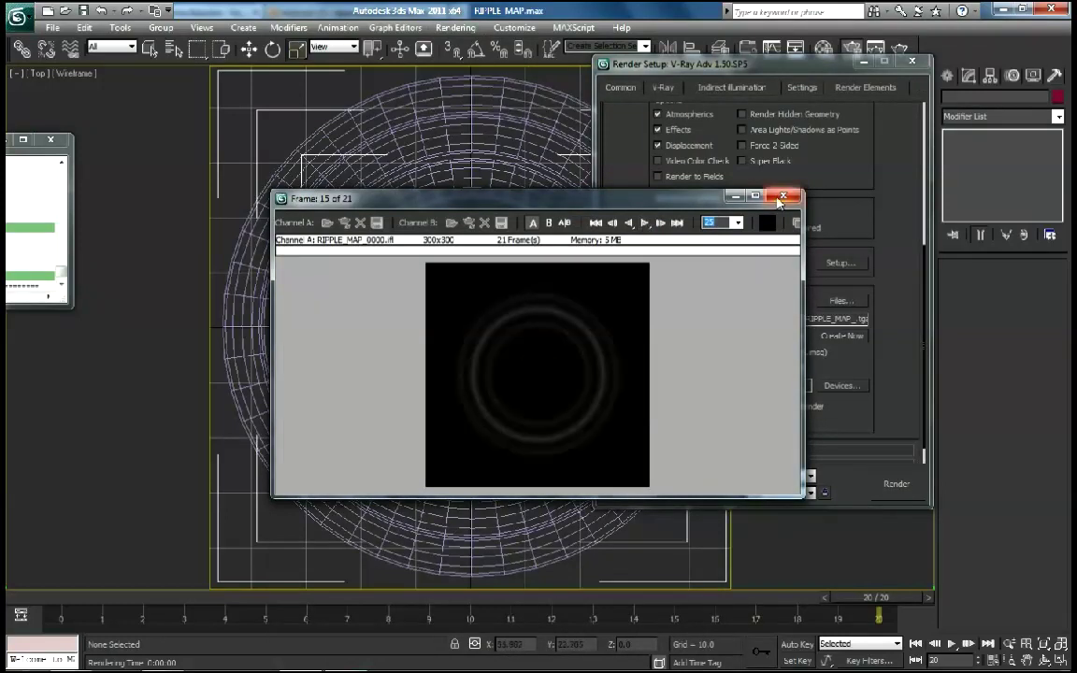
click(782, 199)
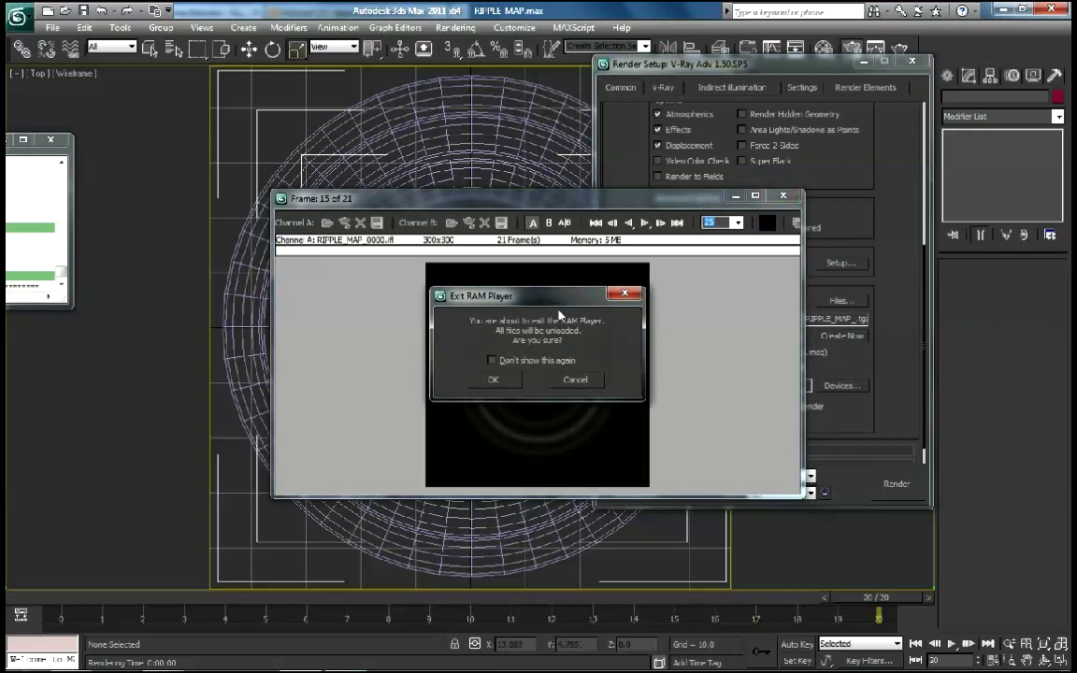
Confirm the Exit RAM Player prompt with OK, unloading the frames from memory.
click(505, 386)
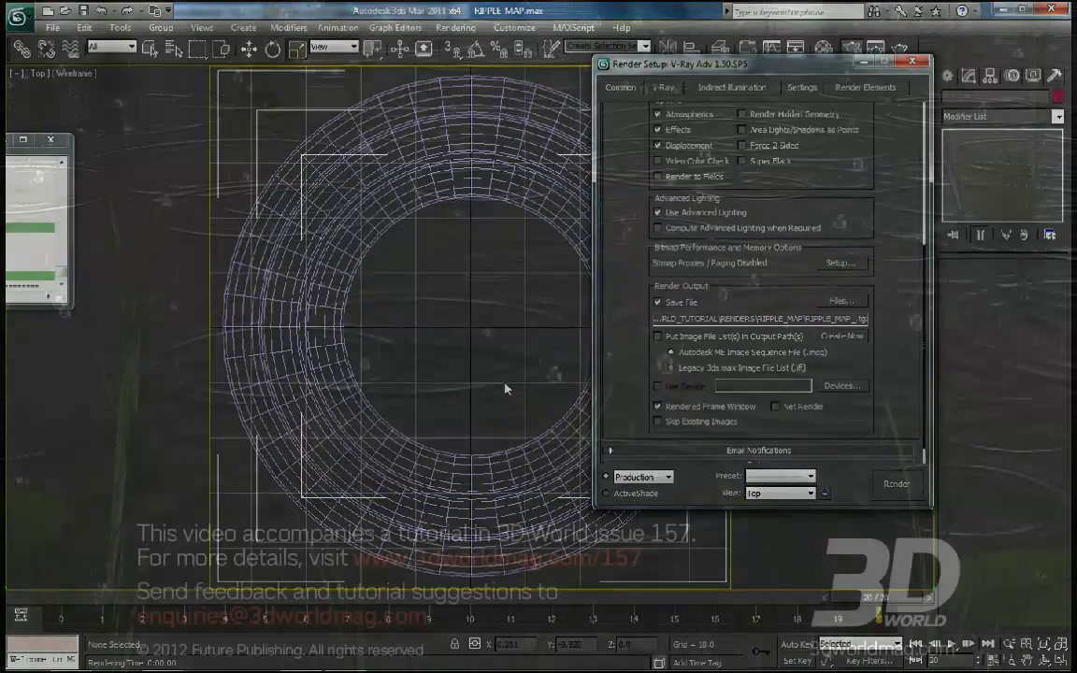